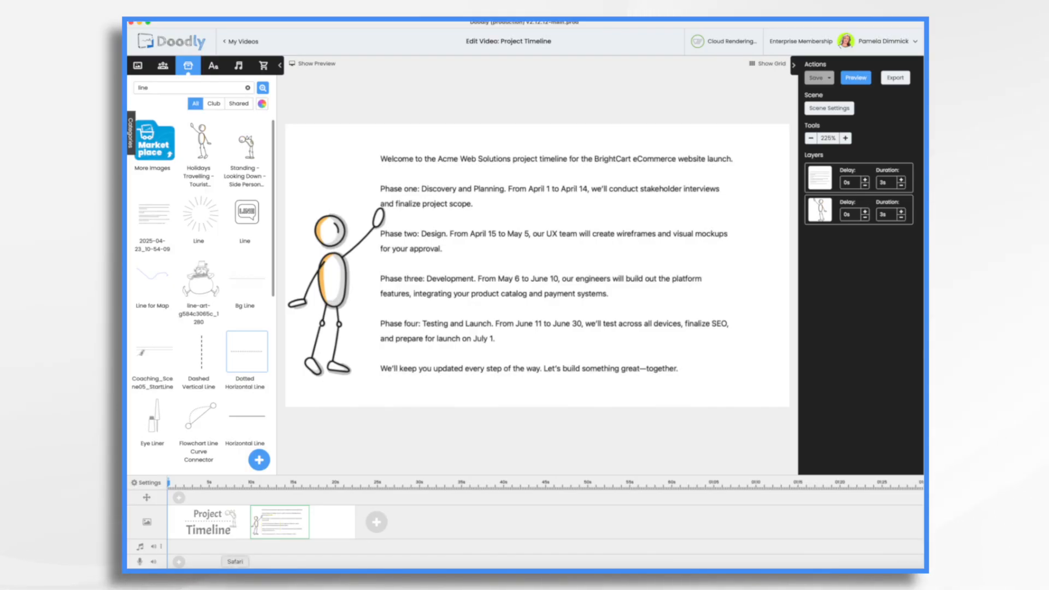
Switch to Safari and look through the Freepik timeline search results for layout ideas.
{"action": "left_click", "coordinate": [235, 573]}
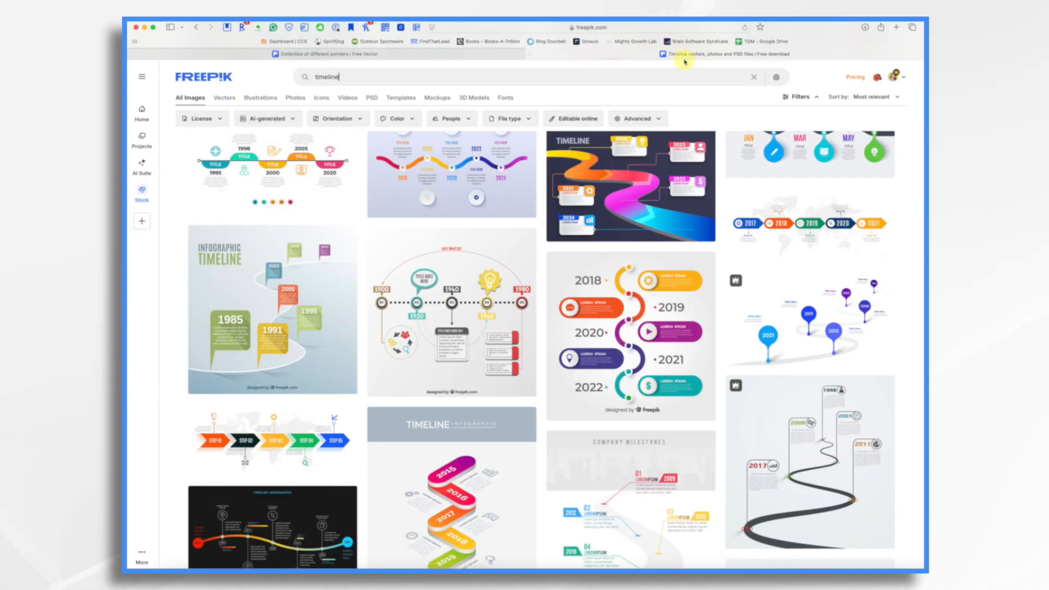
{"action": "mouse_move", "coordinate": [644, 270]}
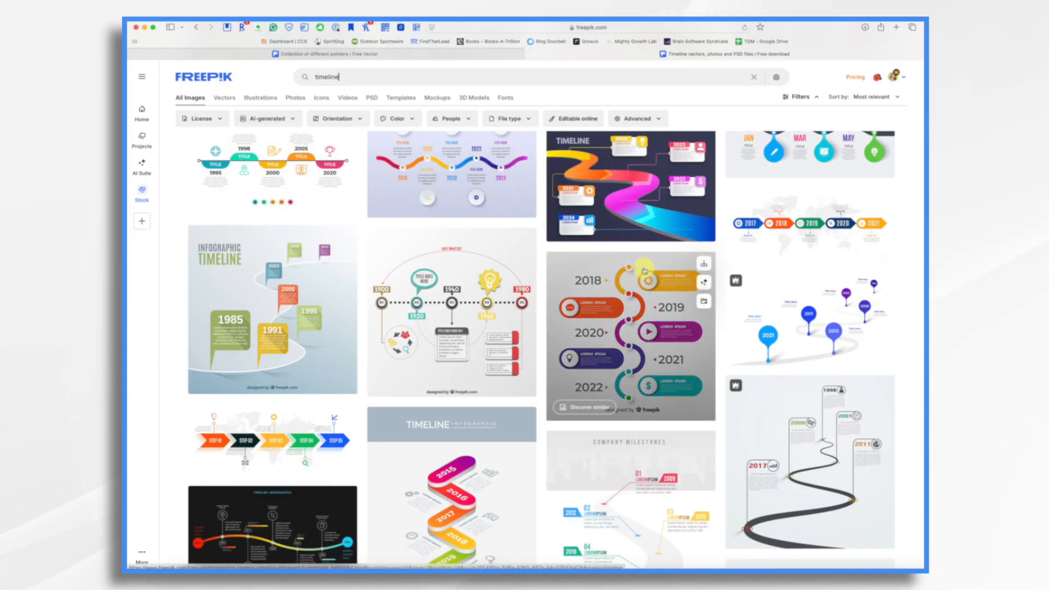
{"action": "left_click", "coordinate": [518, 83]}
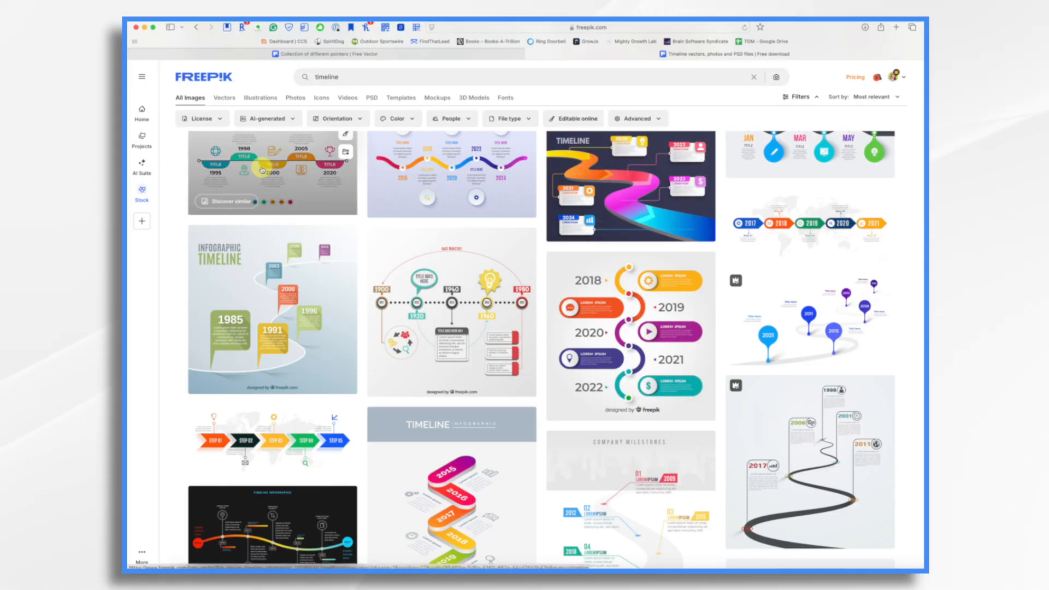
{"action": "mouse_move", "coordinate": [850, 258]}
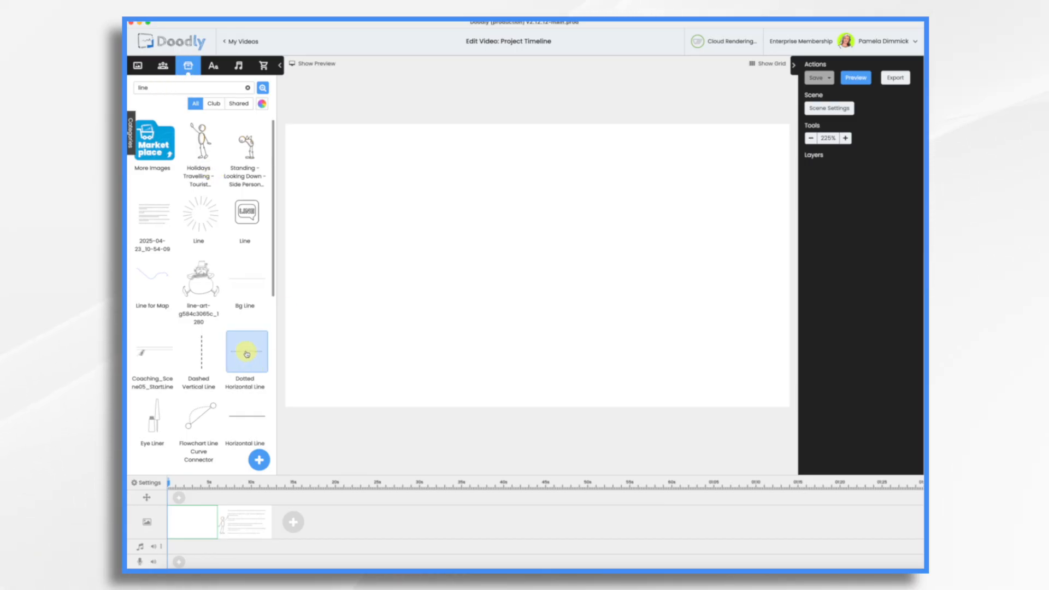
Place the Dotted Horizontal Line prop in the empty scene, enlarge it to span most of the width, and reposition it near the middle.
{"action": "left_click_drag", "start_coordinate": [246, 354], "coordinate": [493, 292]}
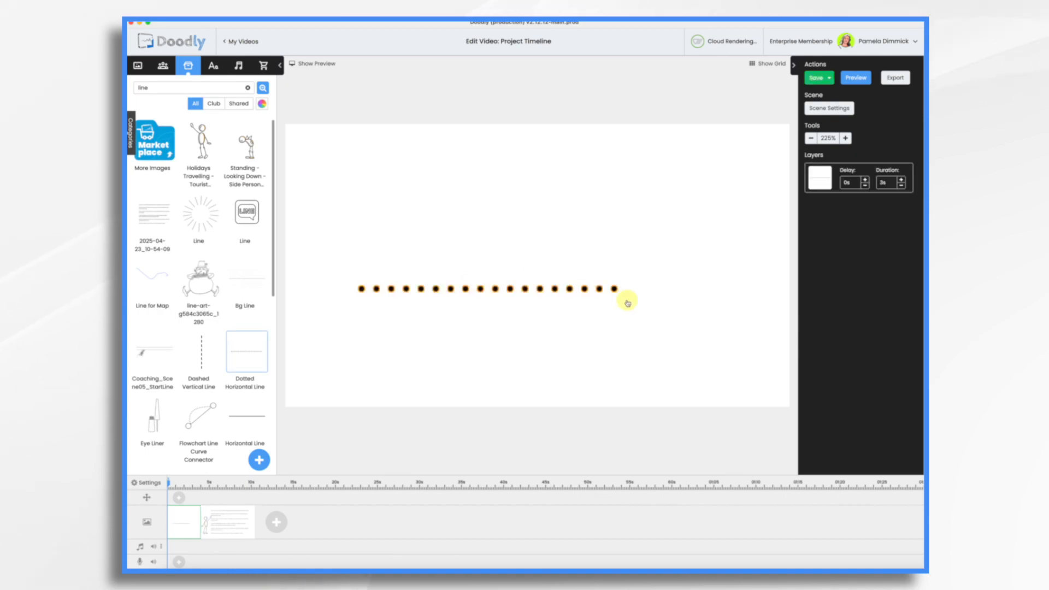
{"action": "left_click", "coordinate": [616, 291]}
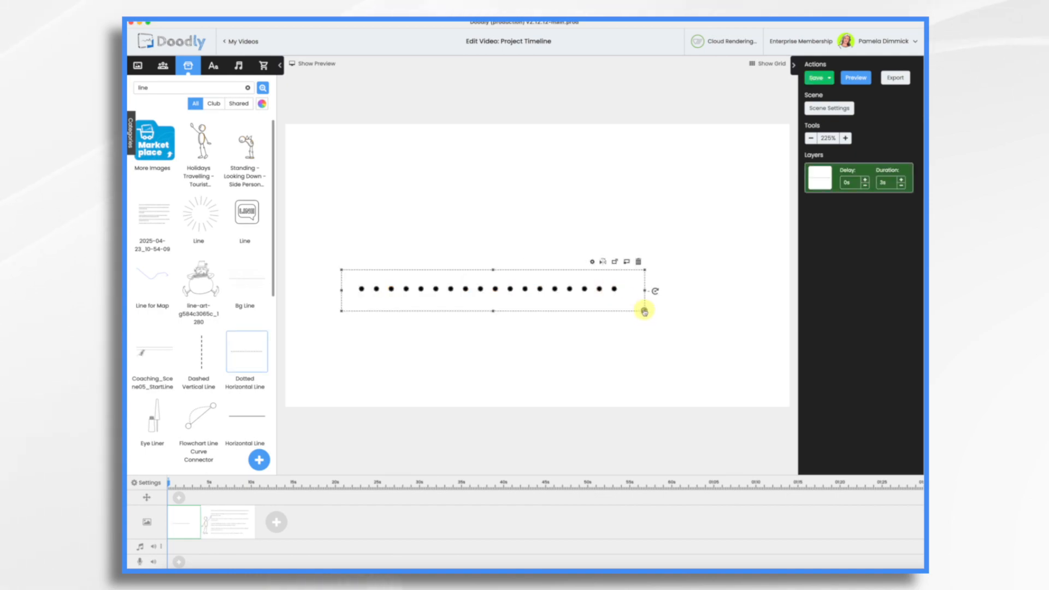
{"action": "left_click_drag", "start_coordinate": [644, 311], "coordinate": [772, 335]}
{"action": "left_click_drag", "start_coordinate": [632, 297], "coordinate": [620, 299]}
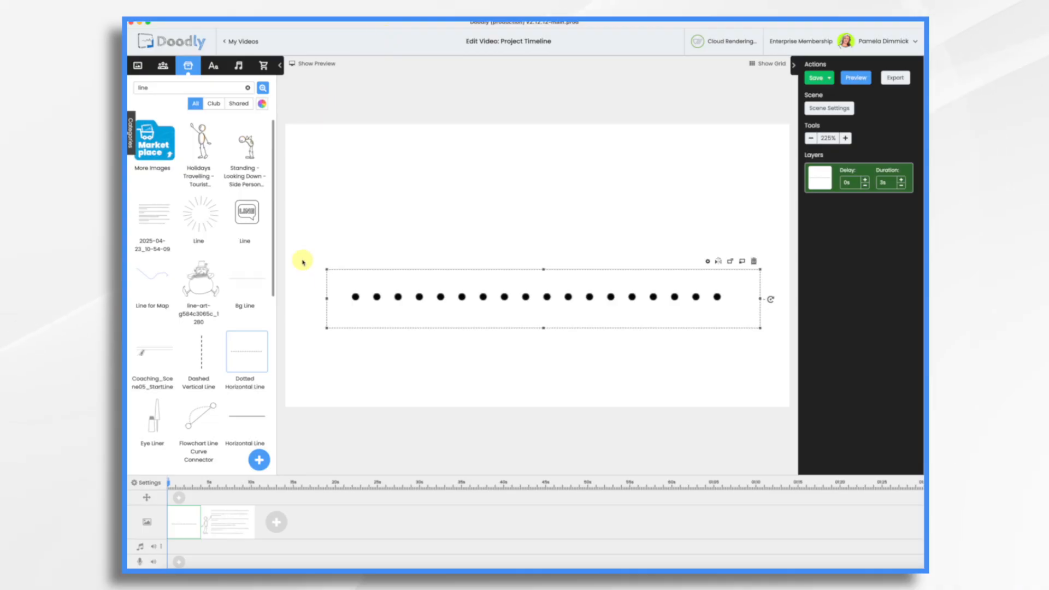
Import the pointer images Pointer 1 to Pointer 5 as new props.
{"action": "left_click", "coordinate": [260, 461]}
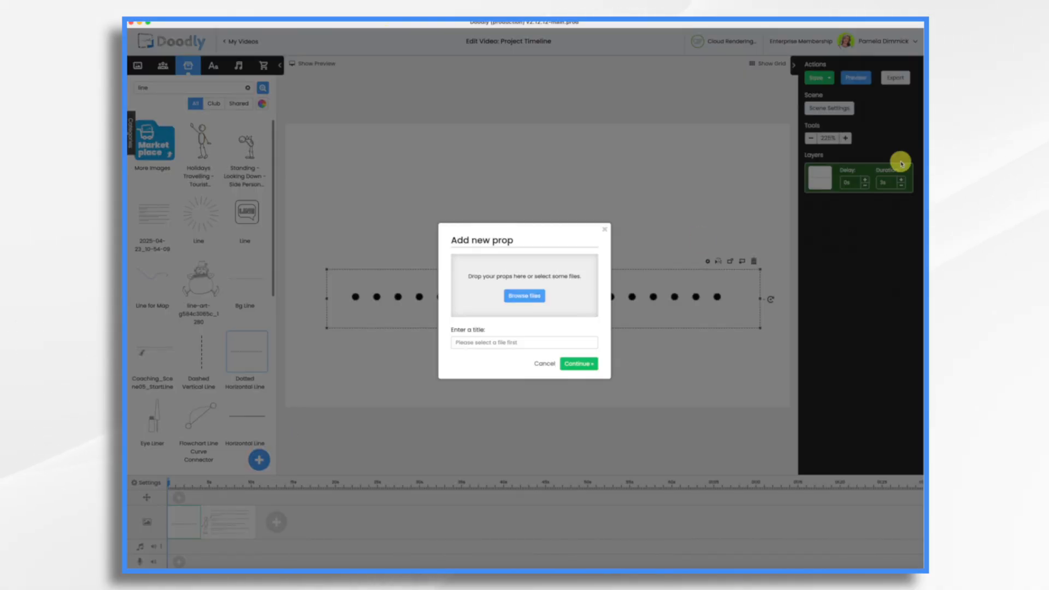
{"action": "left_click_drag", "start_coordinate": [902, 159], "coordinate": [526, 315]}
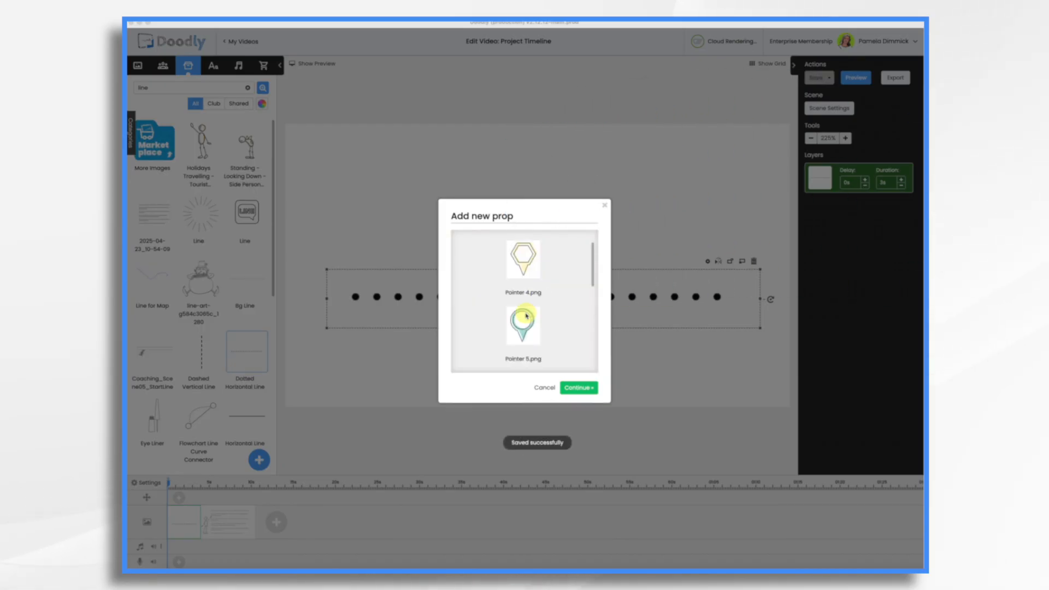
{"action": "left_click", "coordinate": [583, 392]}
{"action": "left_click", "coordinate": [582, 391]}
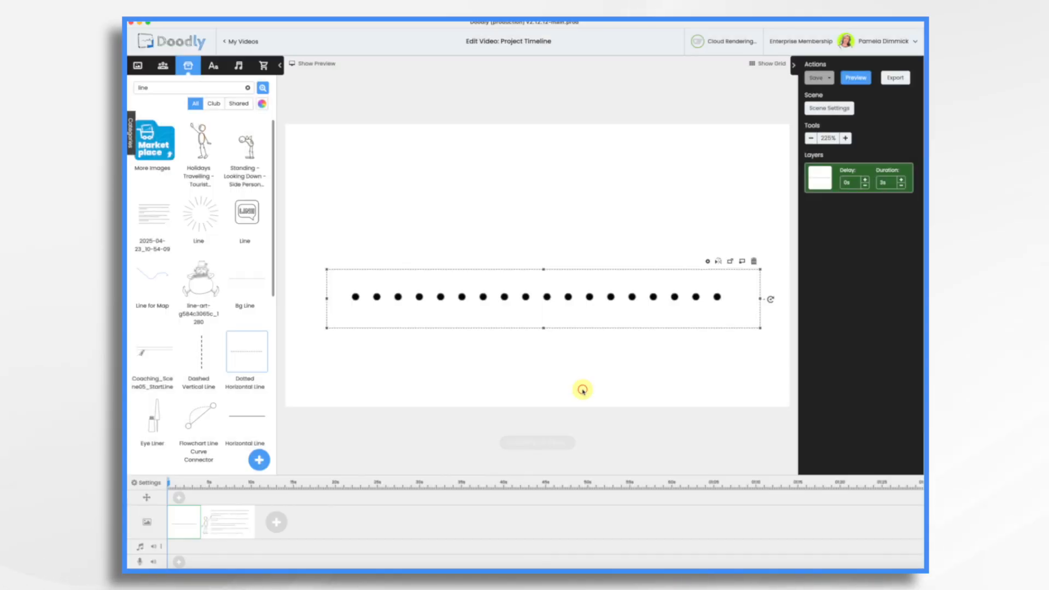
Place the Pointer 5 prop above the start of the dotted line and shrink it to marker size.
{"action": "left_click_drag", "start_coordinate": [199, 141], "coordinate": [352, 236]}
{"action": "left_click", "coordinate": [376, 231]}
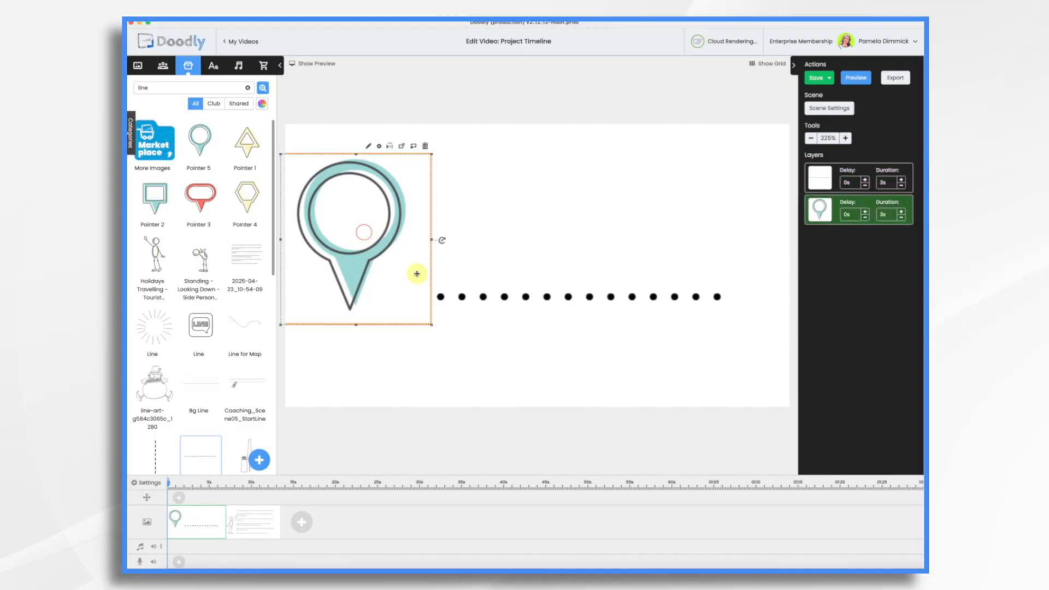
{"action": "left_click_drag", "start_coordinate": [428, 323], "coordinate": [362, 252]}
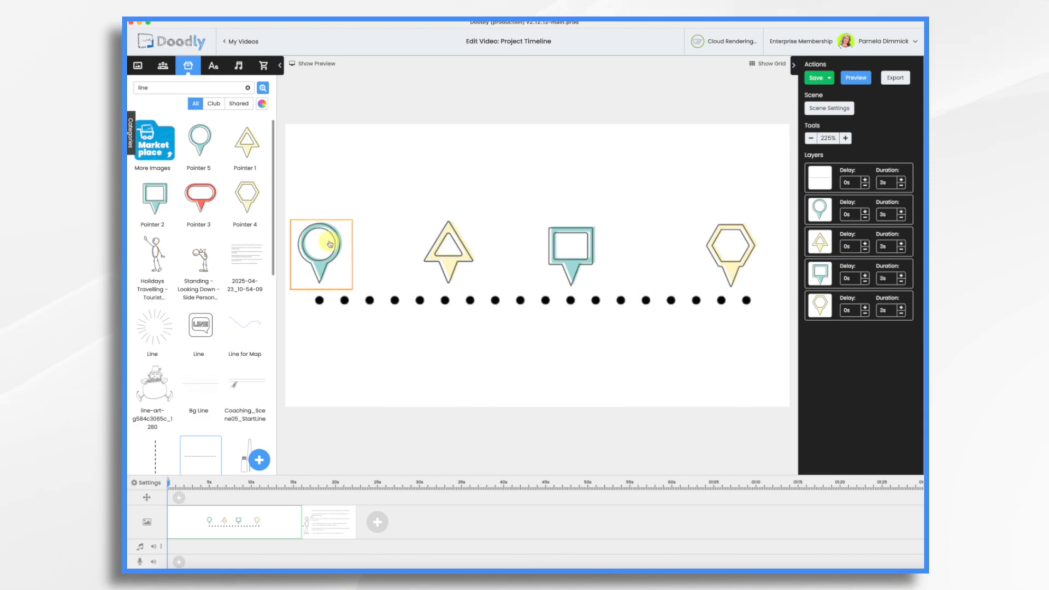
Centre an Acme-Regular text reading 1 inside the round pointer and place another Acme-Regular text over the triangular pointer.
{"action": "left_click", "coordinate": [213, 66]}
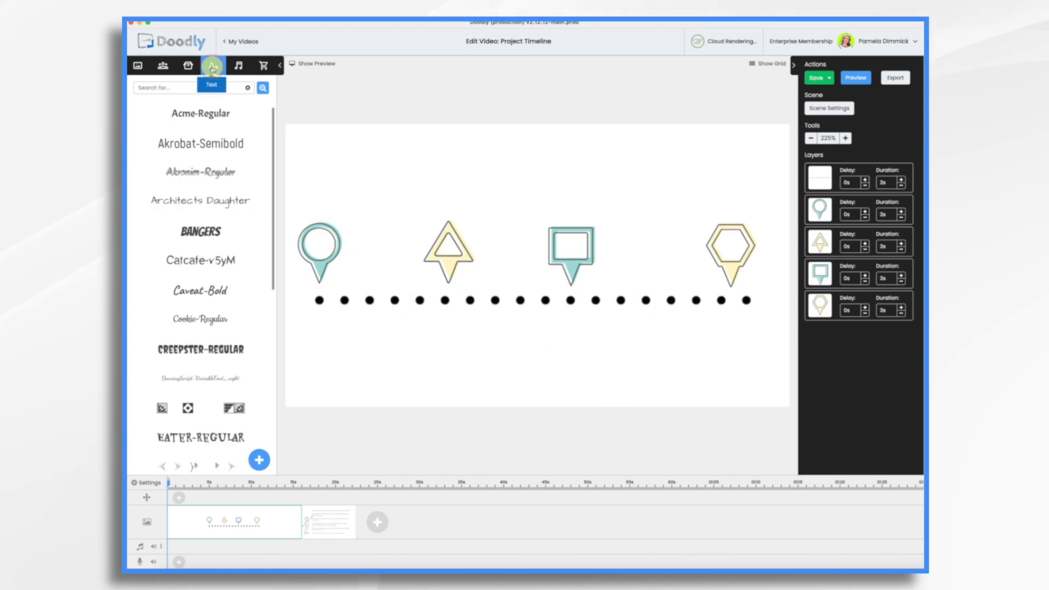
{"action": "left_click_drag", "start_coordinate": [193, 112], "coordinate": [370, 240]}
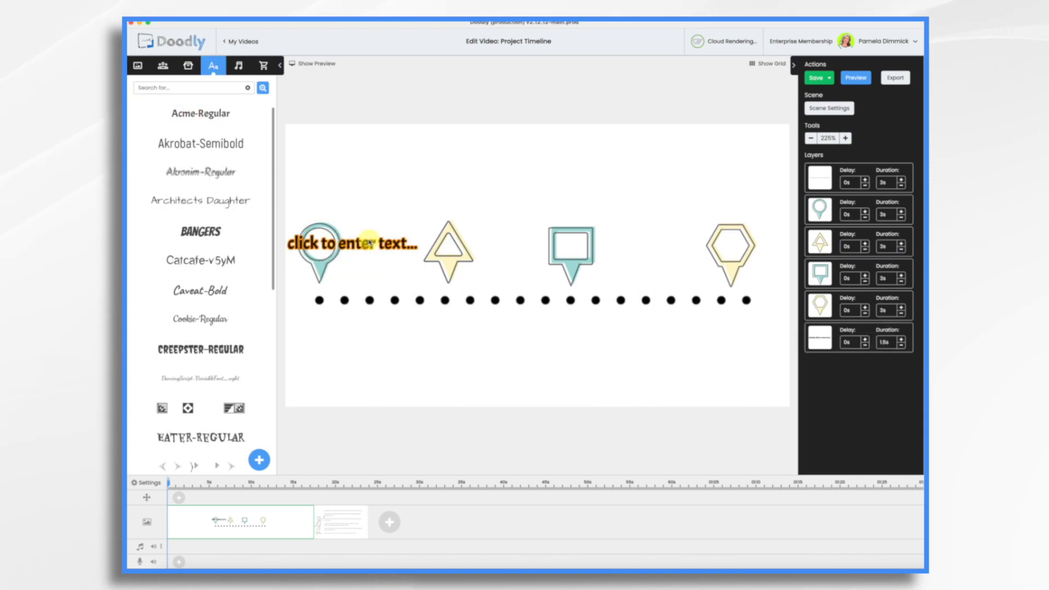
{"action": "double_click", "coordinate": [372, 244]}
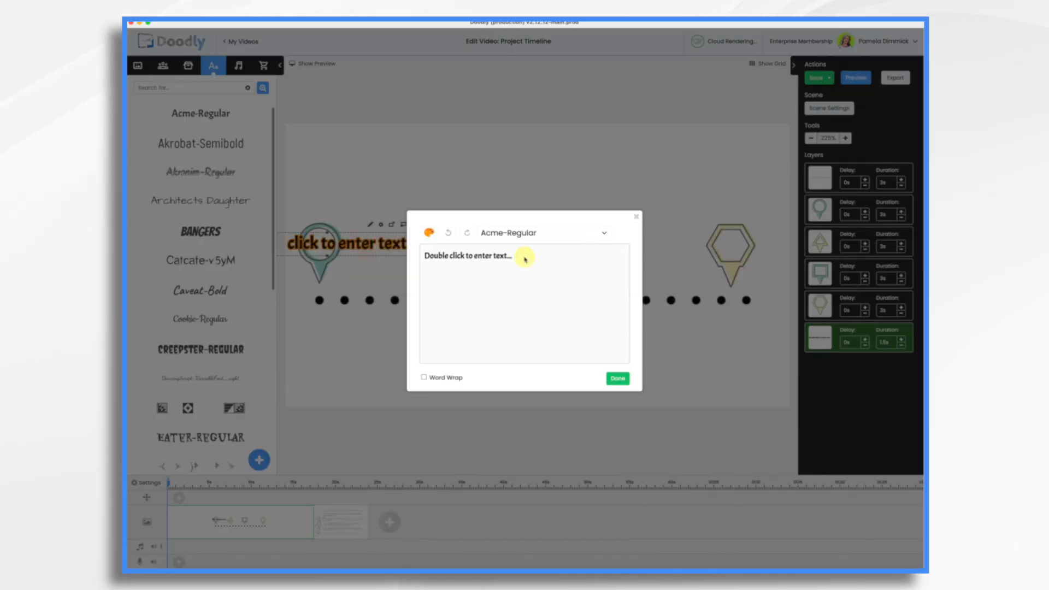
{"action": "triple_click", "coordinate": [525, 257]}
{"action": "type", "text": "1"}
{"action": "left_click", "coordinate": [616, 377]}
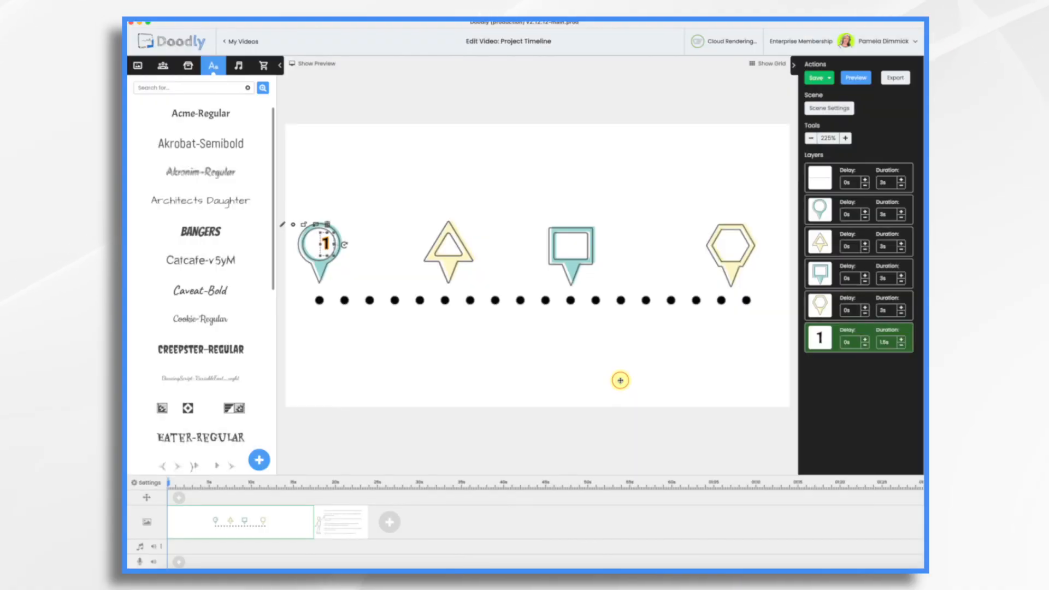
{"action": "left_click_drag", "start_coordinate": [331, 244], "coordinate": [324, 244]}
{"action": "left_click", "coordinate": [426, 192]}
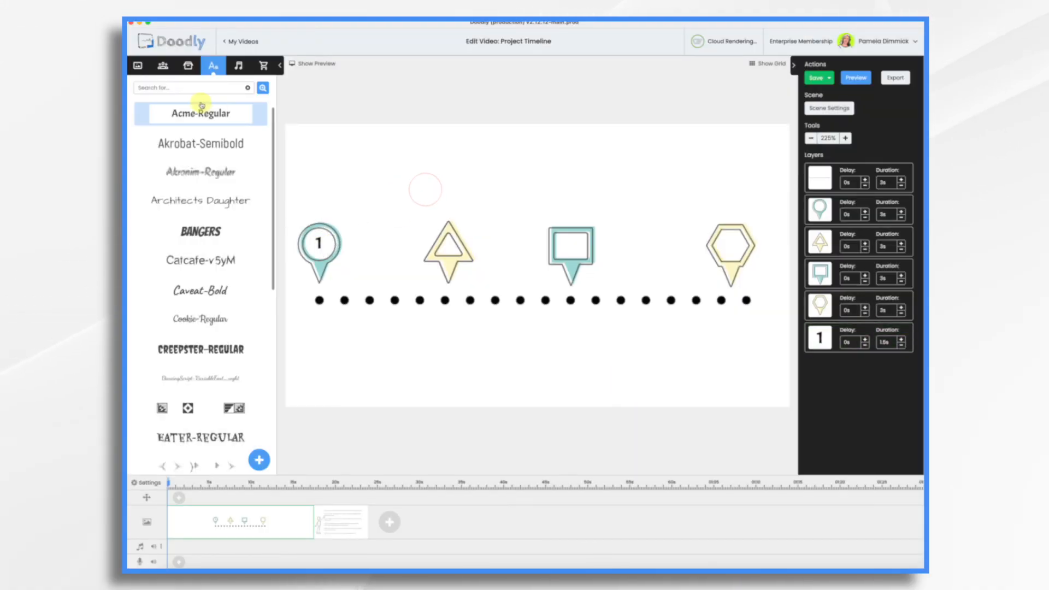
{"action": "left_click_drag", "start_coordinate": [200, 115], "coordinate": [447, 238]}
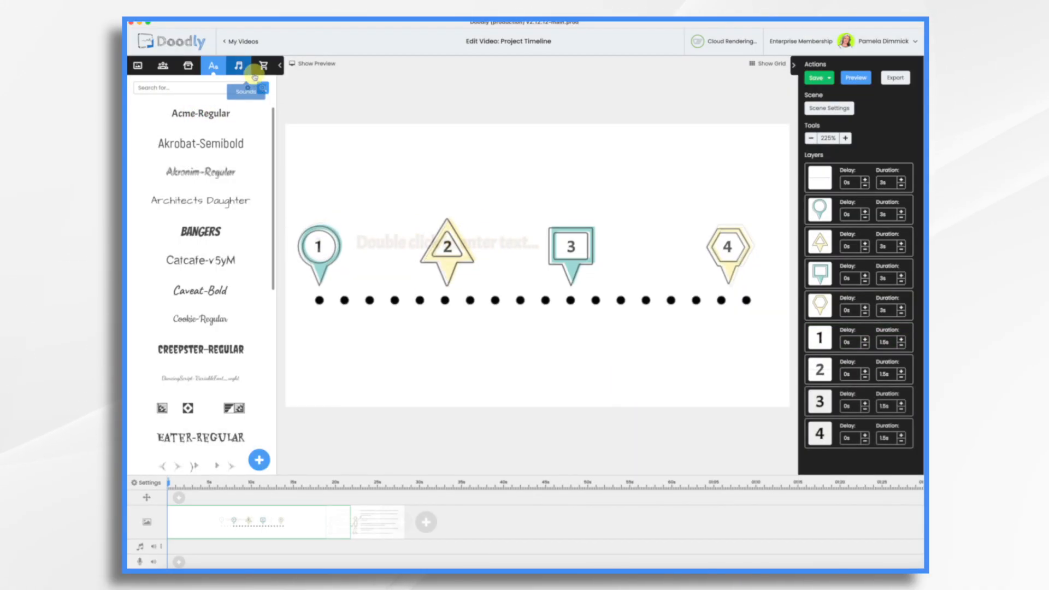
Import ACME Web Solutions.png as a new prop titled ACME Web Solutions.
{"action": "left_click", "coordinate": [188, 66]}
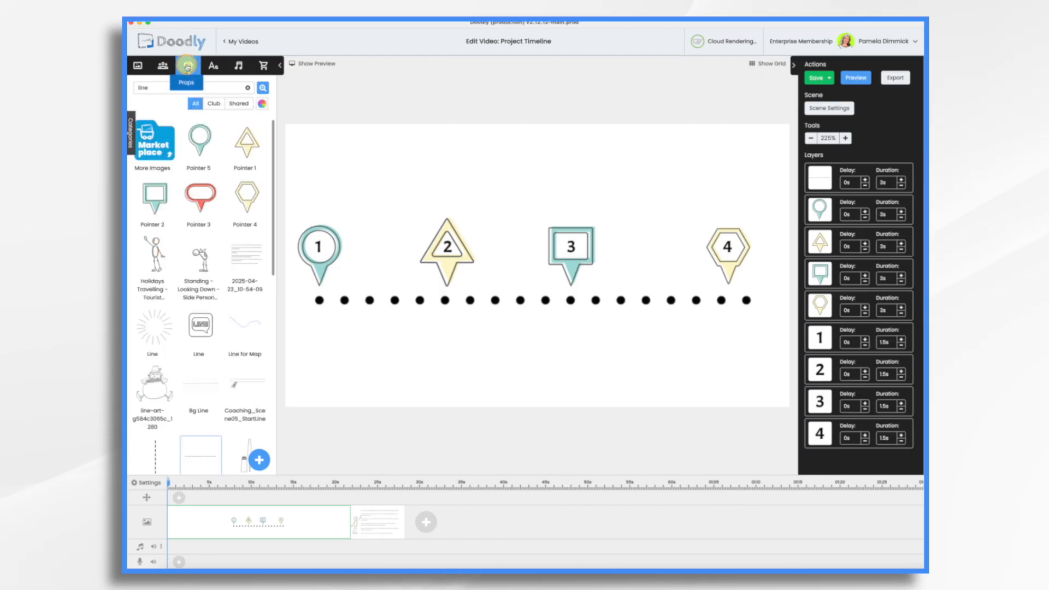
{"action": "left_click", "coordinate": [260, 460]}
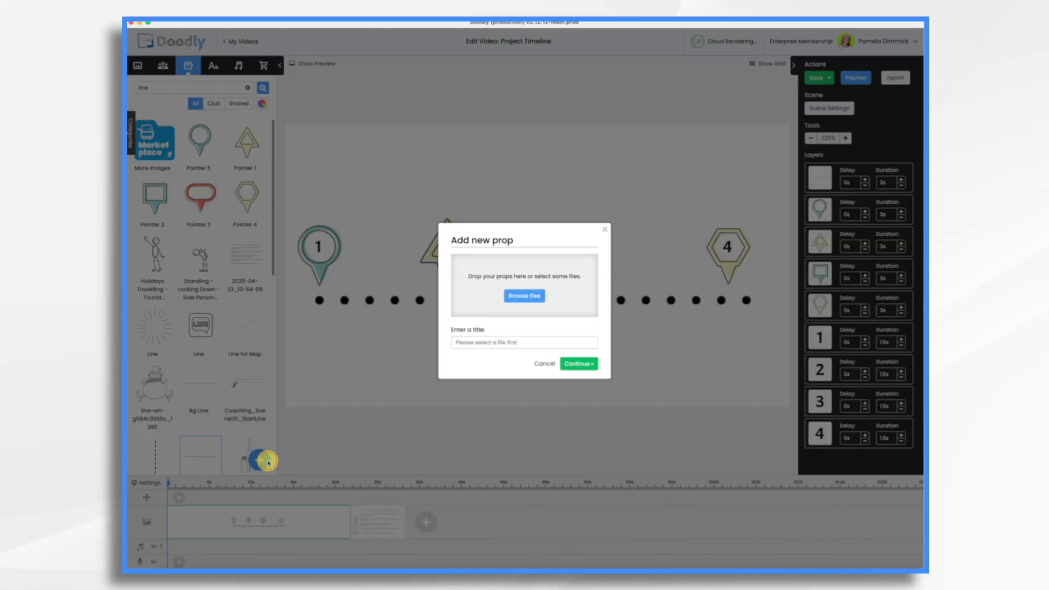
{"action": "left_click_drag", "start_coordinate": [726, 281], "coordinate": [543, 284]}
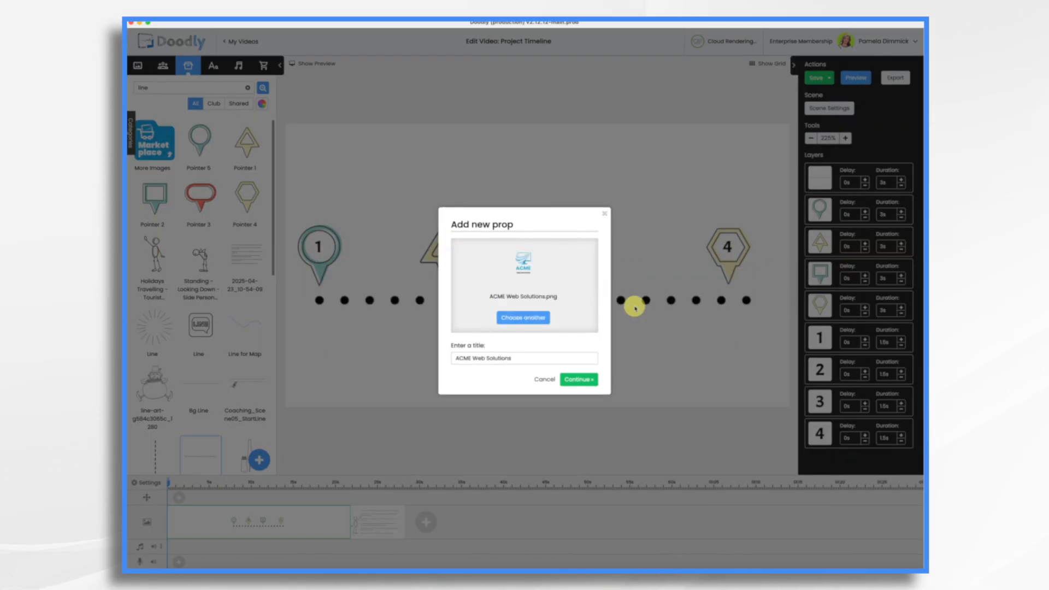
{"action": "left_click", "coordinate": [572, 381]}
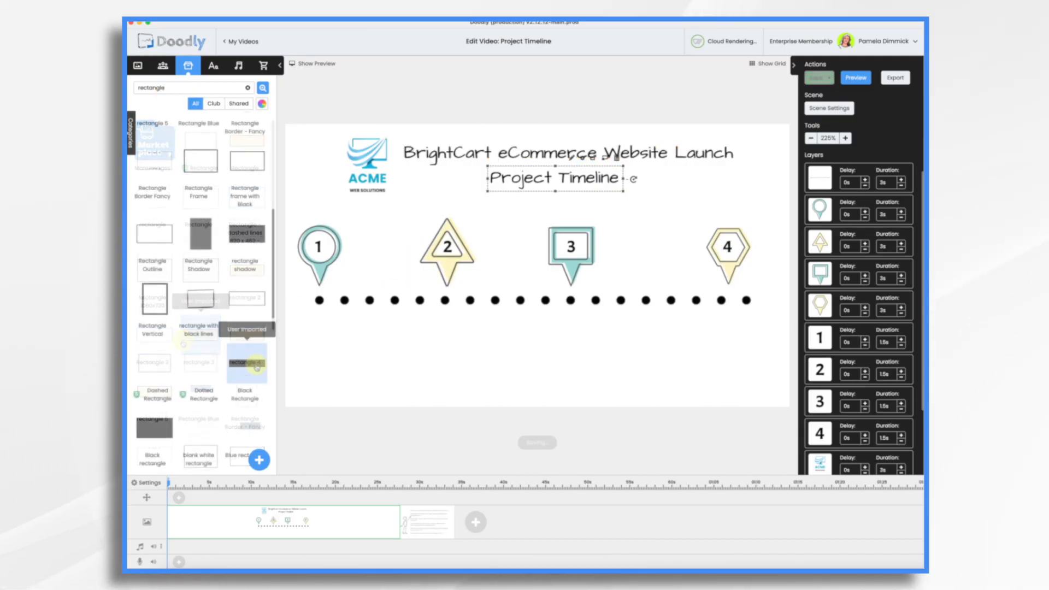
Stretch a Black Rectangle prop into a full-width banner over the scene's header and move its layer behind the logo and titles.
{"action": "left_click_drag", "start_coordinate": [256, 367], "coordinate": [431, 146]}
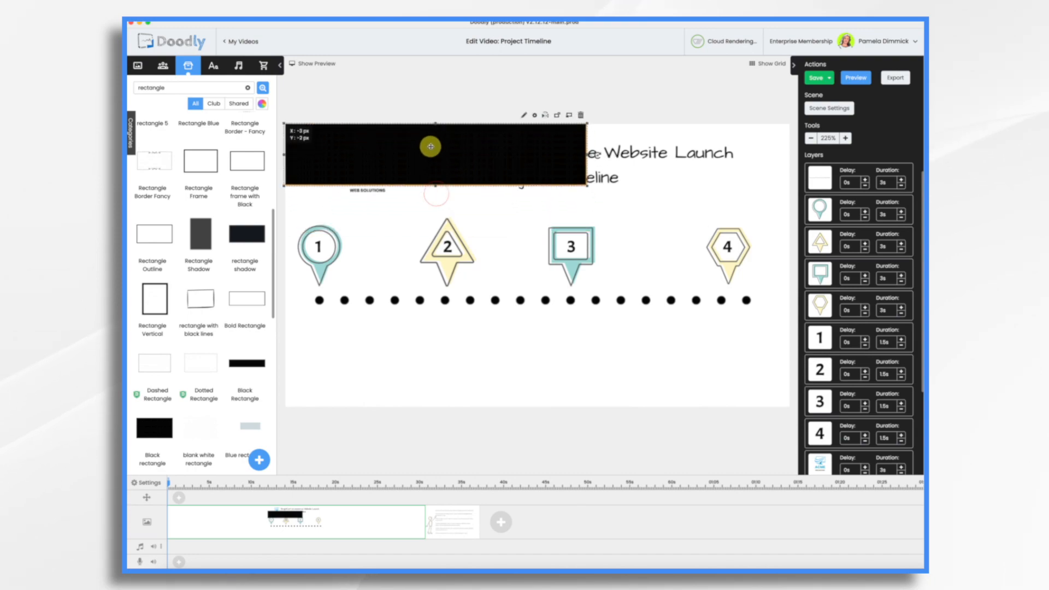
{"action": "left_click_drag", "start_coordinate": [586, 185], "coordinate": [789, 206]}
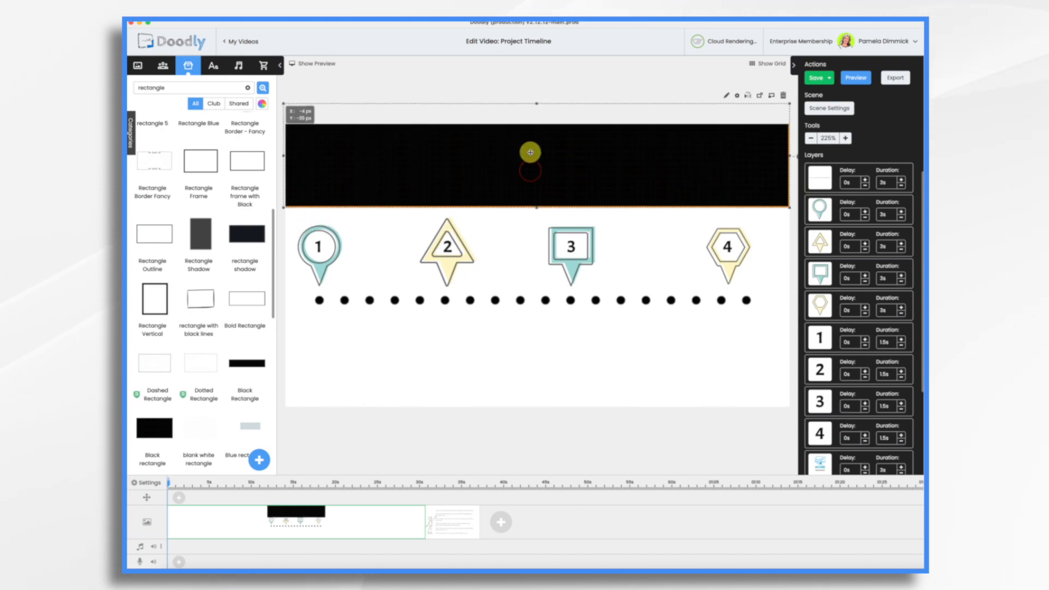
{"action": "left_click_drag", "start_coordinate": [531, 152], "coordinate": [530, 154]}
{"action": "left_click_drag", "start_coordinate": [790, 156], "coordinate": [796, 156]}
{"action": "left_click_drag", "start_coordinate": [516, 139], "coordinate": [512, 140]}
{"action": "scroll", "coordinate": [828, 449], "scroll_direction": "down", "scroll_amount": 3}
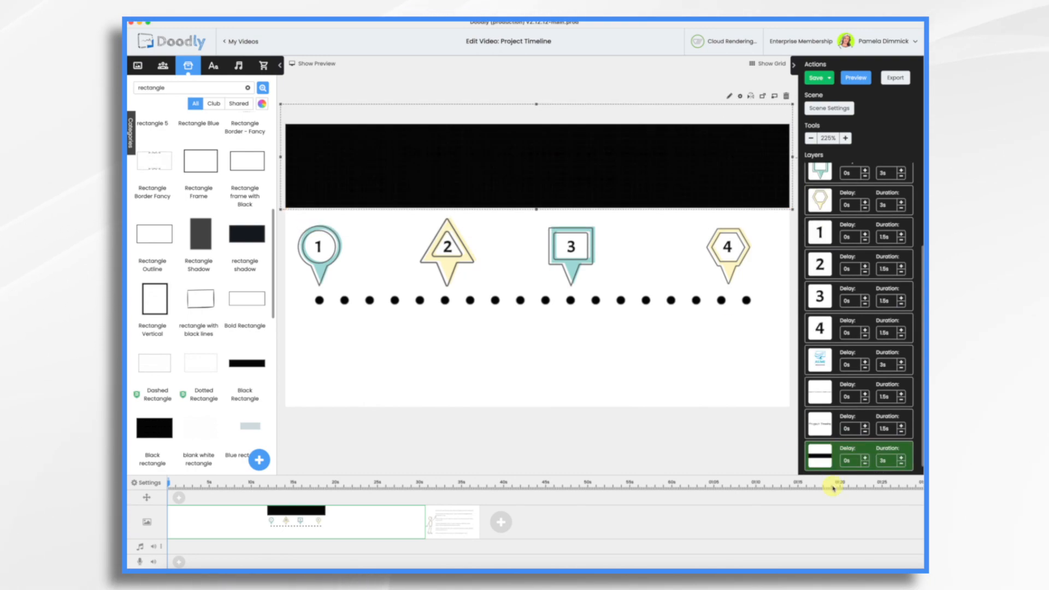
{"action": "left_click_drag", "start_coordinate": [824, 457], "coordinate": [828, 182]}
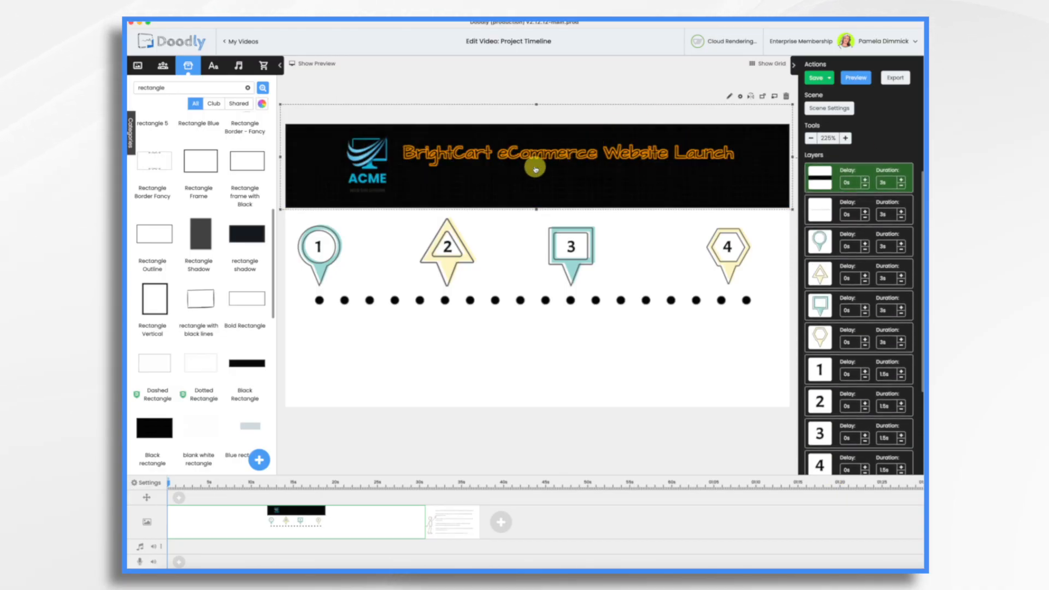
Set the colour of the BrightCart eCommerce Website Launch title to white.
{"action": "left_click", "coordinate": [553, 159]}
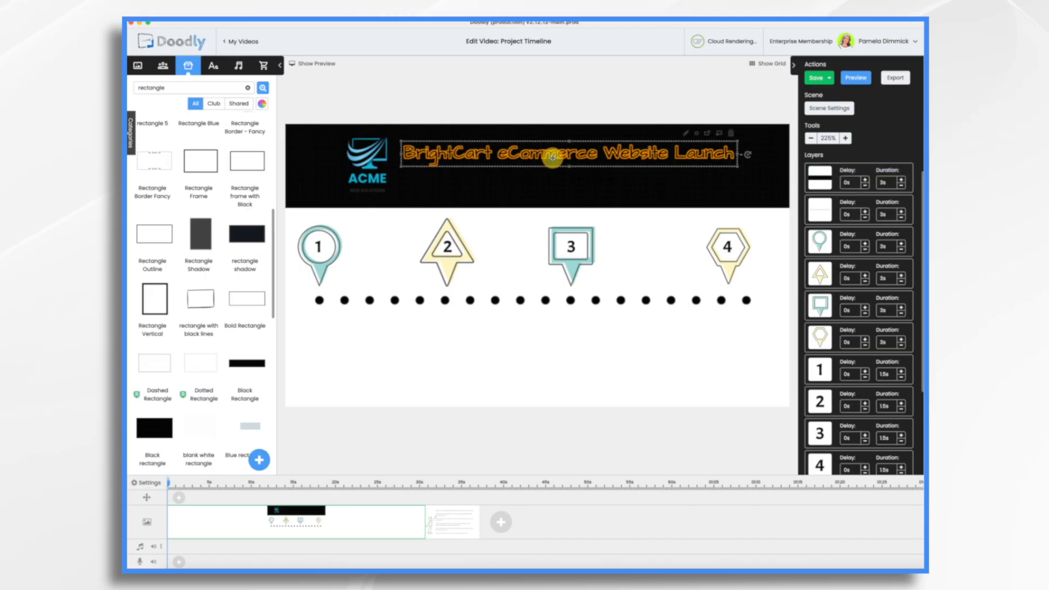
{"action": "left_click", "coordinate": [696, 134]}
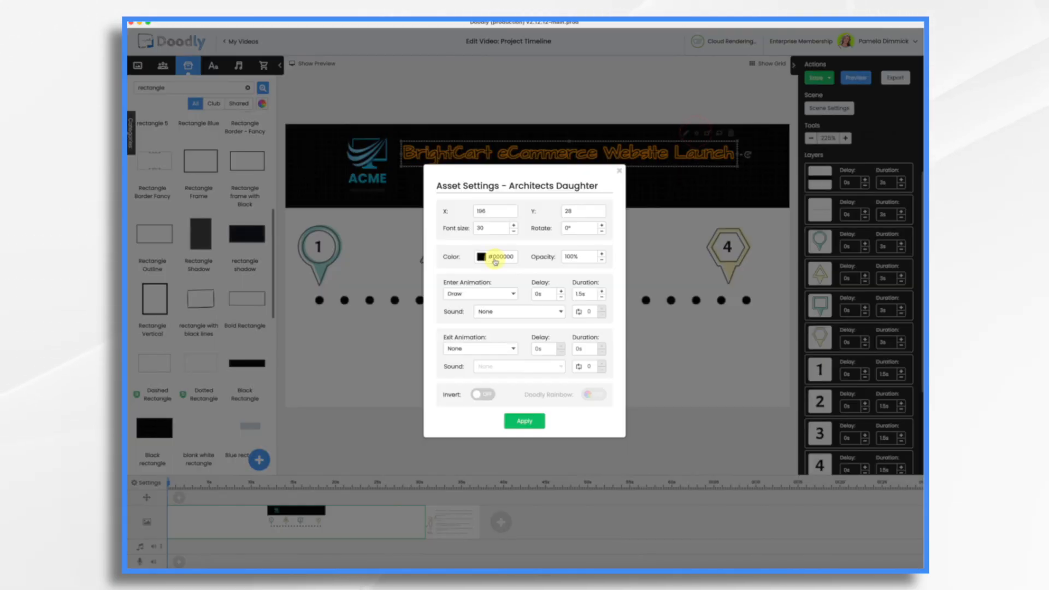
{"action": "left_click", "coordinate": [478, 257]}
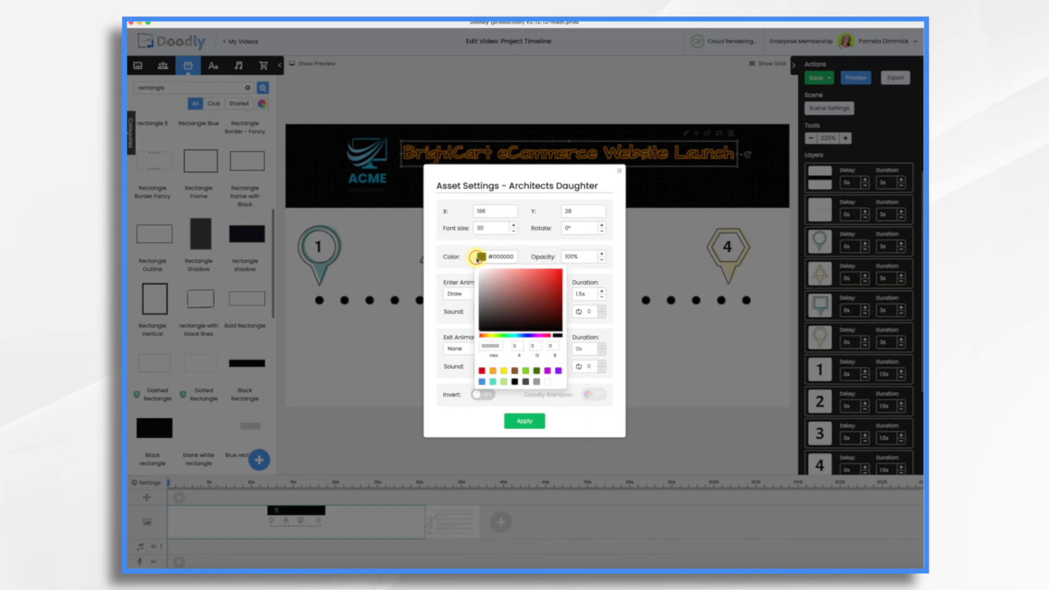
{"action": "left_click", "coordinate": [547, 383]}
{"action": "left_click", "coordinate": [531, 421]}
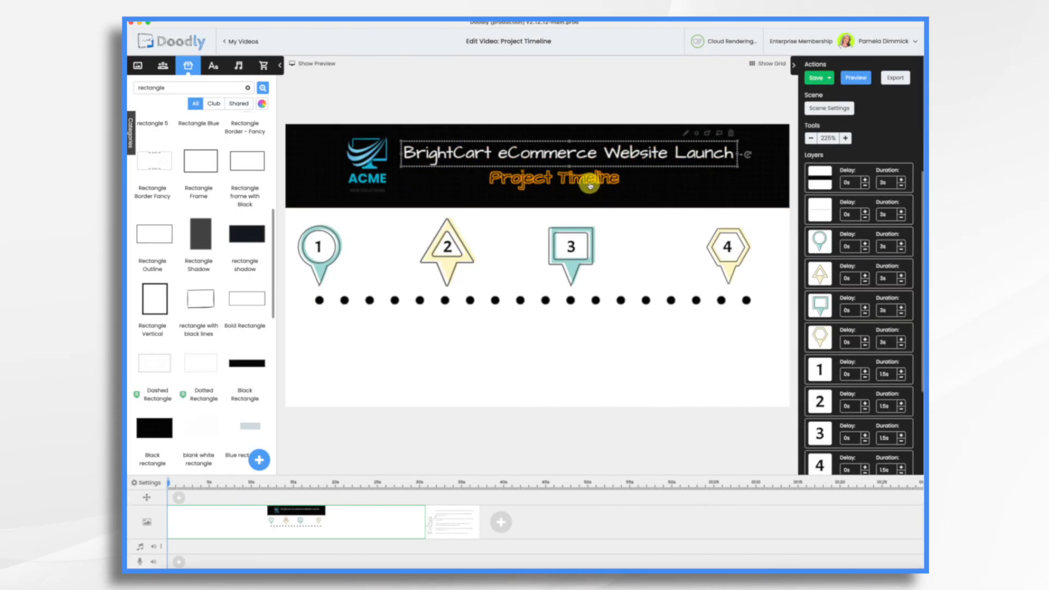
Set the colour of the Project Timeline text below the title to white.
{"action": "left_click", "coordinate": [584, 185]}
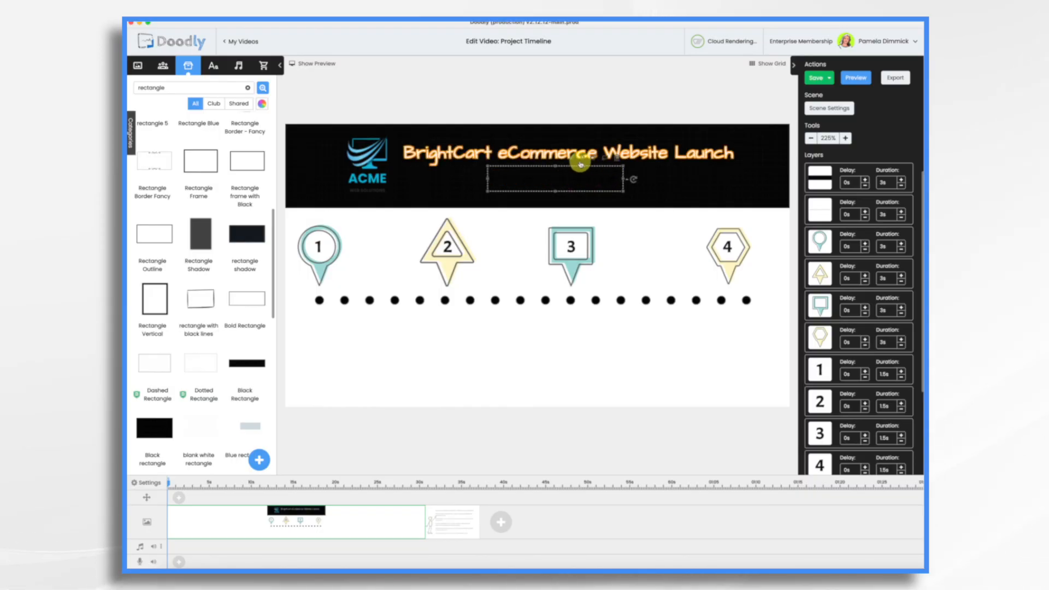
{"action": "double_click", "coordinate": [583, 159]}
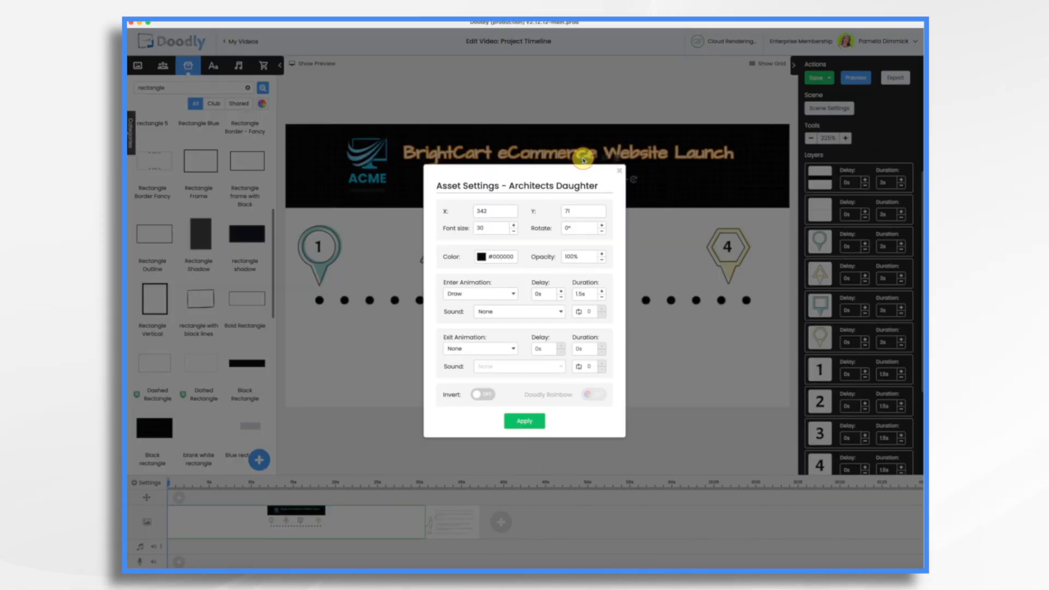
{"action": "left_click", "coordinate": [481, 257]}
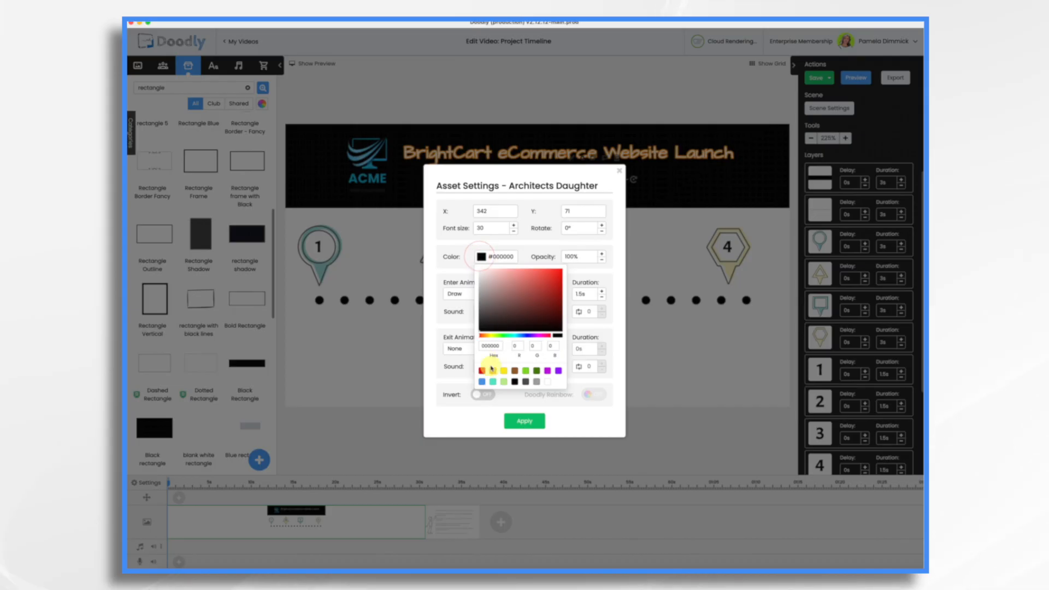
{"action": "left_click", "coordinate": [533, 423]}
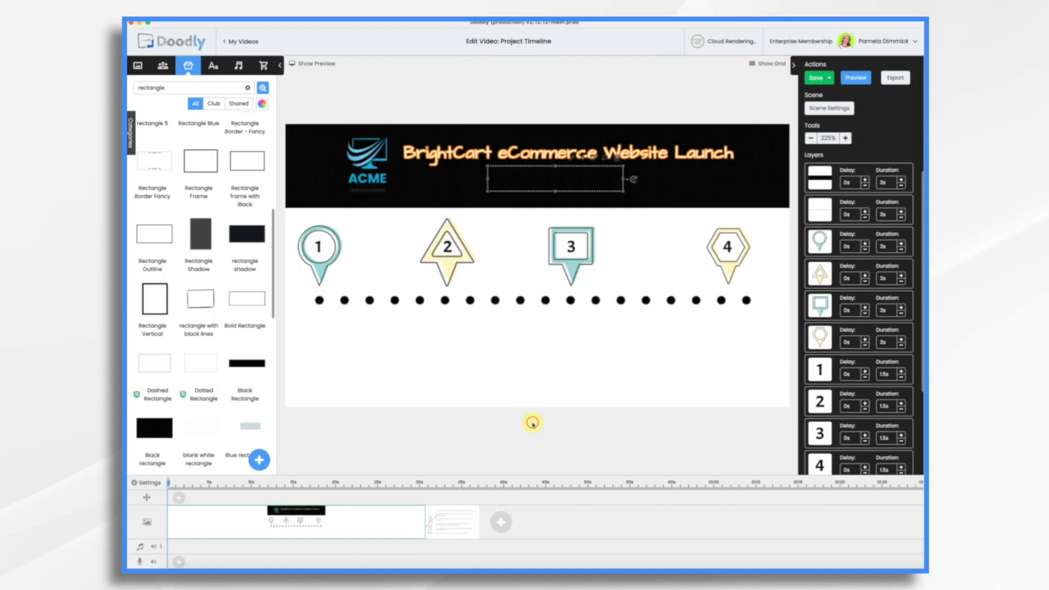
Lower the opacity of the Black Rectangle banner behind the logo and titles, and apply the asset settings.
{"action": "left_click", "coordinate": [314, 176]}
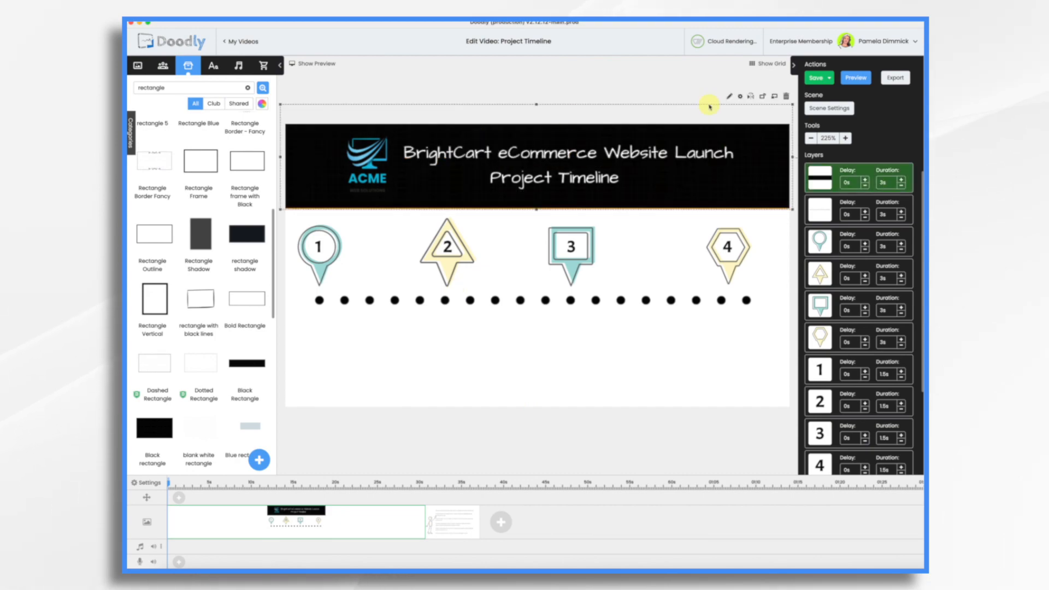
{"action": "left_click", "coordinate": [741, 97]}
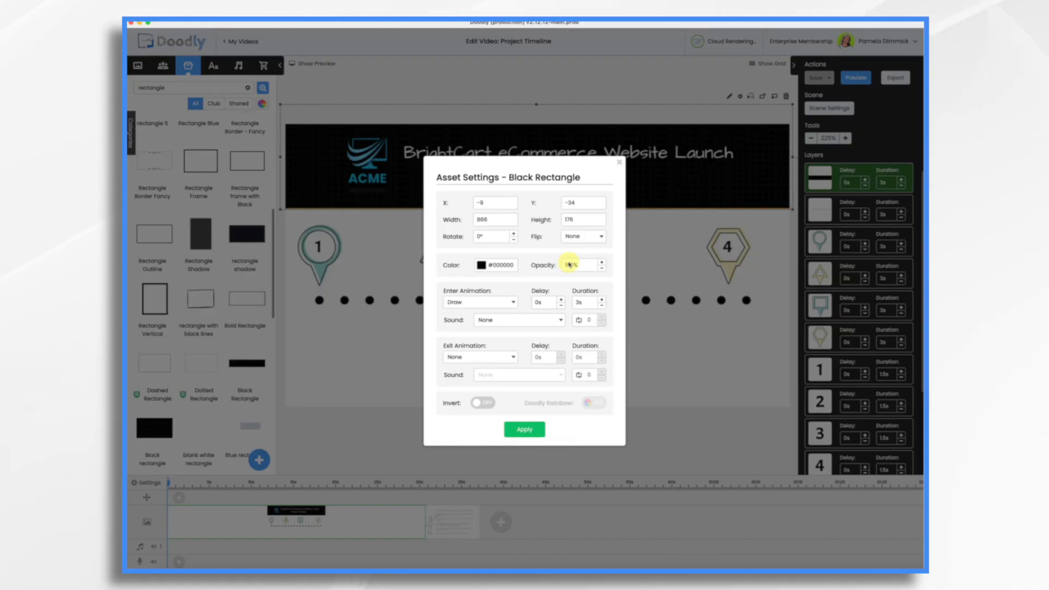
{"action": "left_click", "coordinate": [529, 432]}
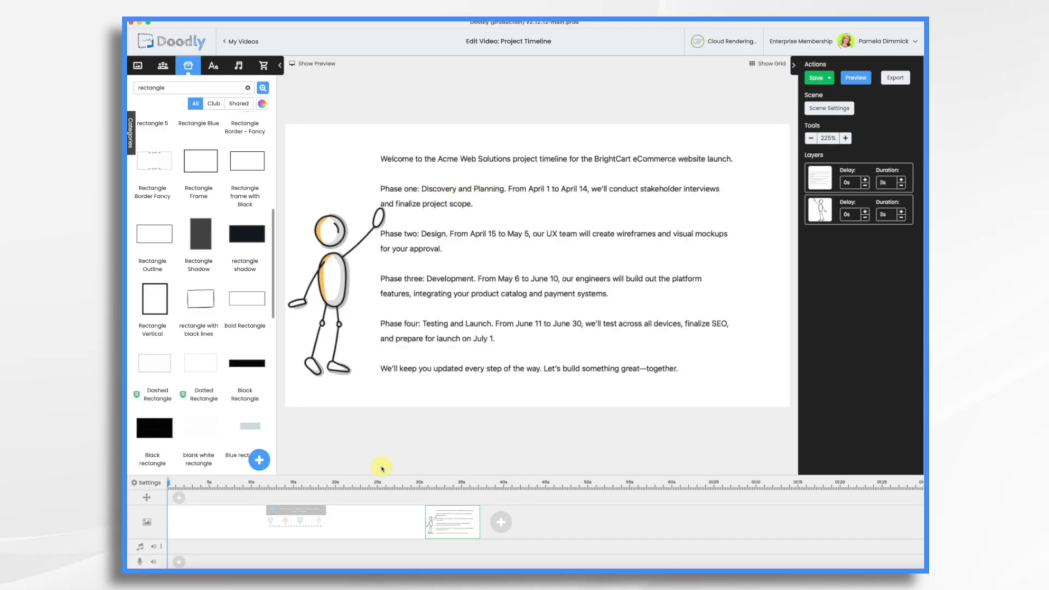
Add an Architects Daughter text reading "Discovery & Planning" to the timeline scene, shrink it and move it near pointer 1.
{"action": "left_click", "coordinate": [362, 527]}
{"action": "left_click", "coordinate": [215, 66]}
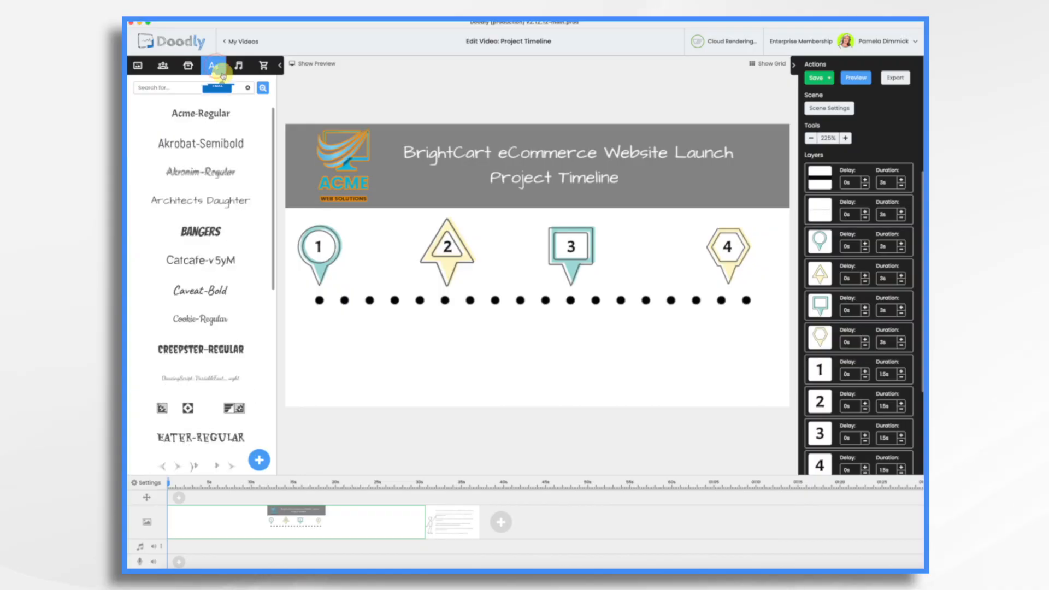
{"action": "left_click_drag", "start_coordinate": [210, 206], "coordinate": [379, 354]}
{"action": "double_click", "coordinate": [380, 354]}
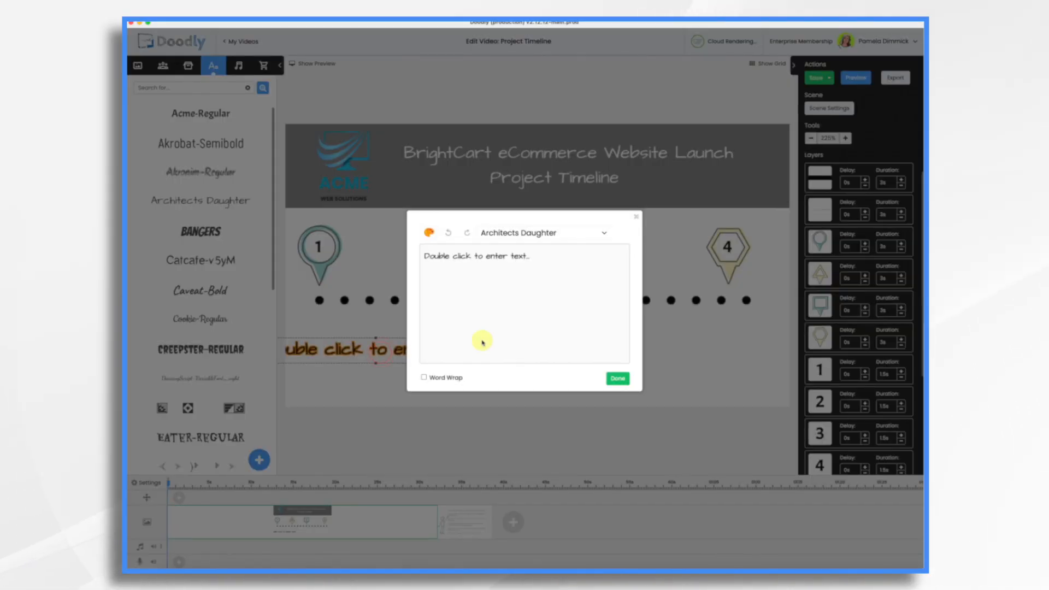
{"action": "type", "text": "Discovery & Planning"}
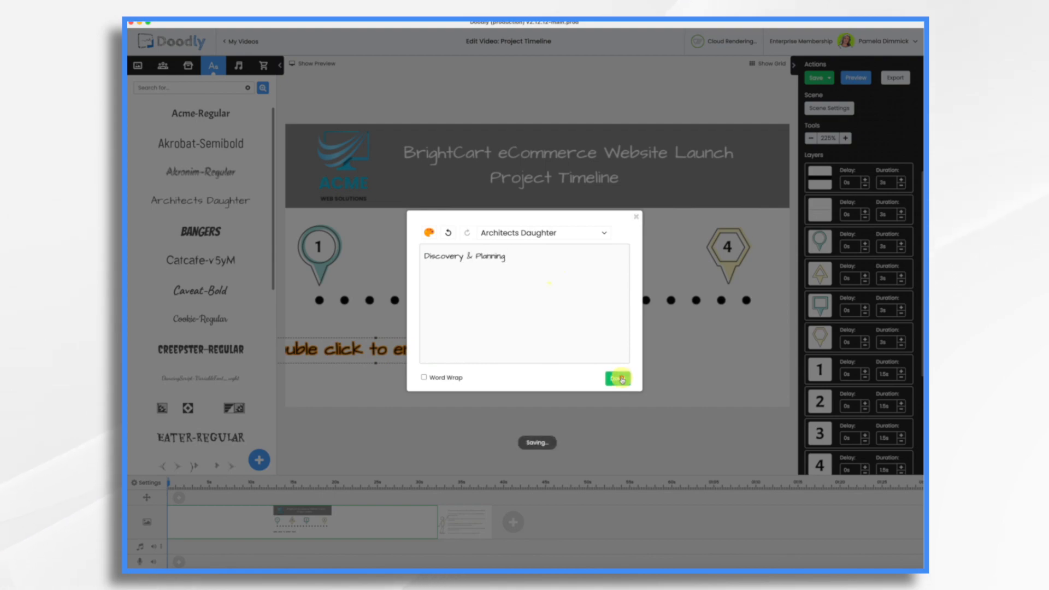
{"action": "left_click", "coordinate": [617, 378]}
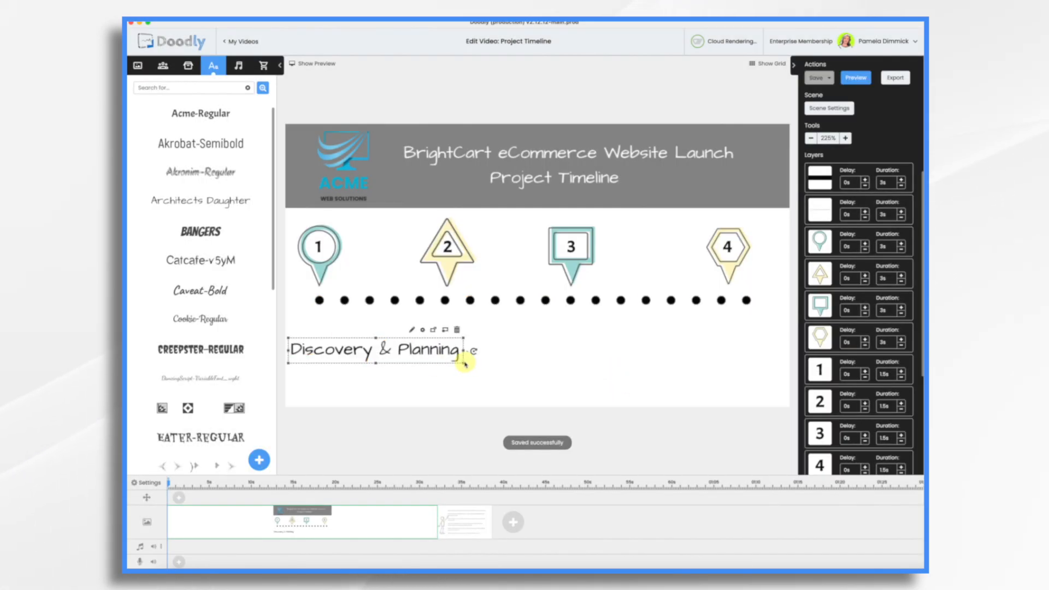
{"action": "left_click_drag", "start_coordinate": [464, 363], "coordinate": [402, 354]}
{"action": "mouse_move", "coordinate": [319, 345]}
{"action": "left_mouse_down"}
{"action": "mouse_move", "coordinate": [365, 242]}
{"action": "mouse_move", "coordinate": [334, 281]}
{"action": "left_mouse_up"}
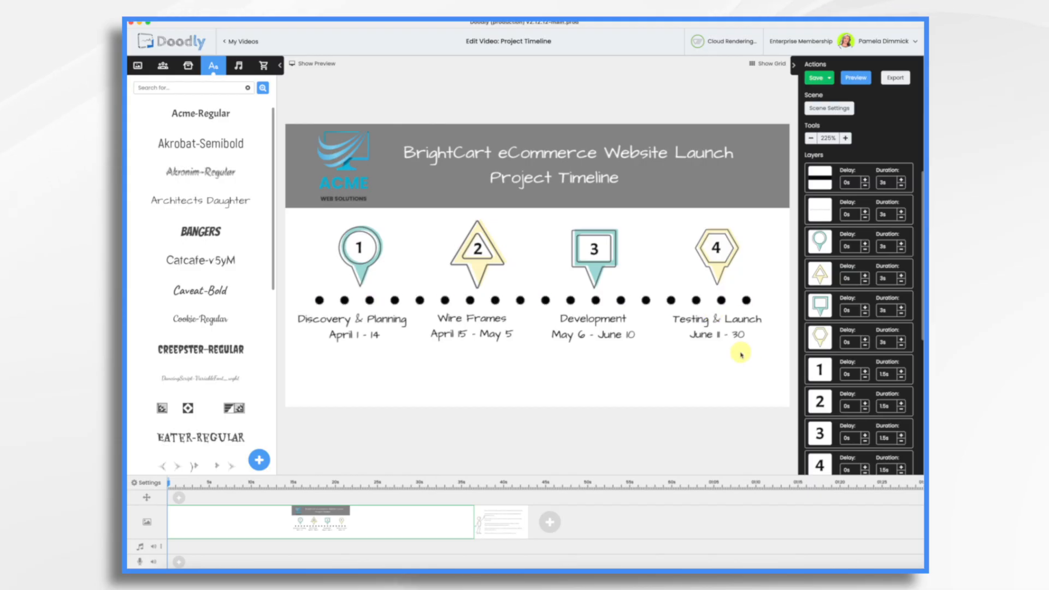
Import the SVG illustrations for the project phases as new props, including the developer, teamwork meeting, website wireframe and analytics images.
{"action": "left_click", "coordinate": [189, 66]}
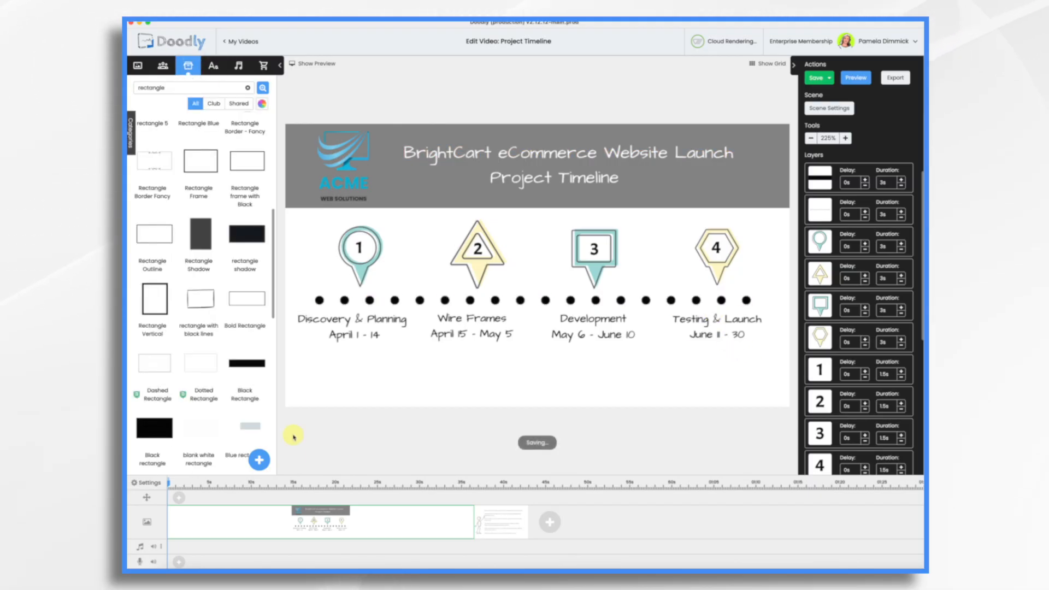
{"action": "left_click", "coordinate": [259, 461]}
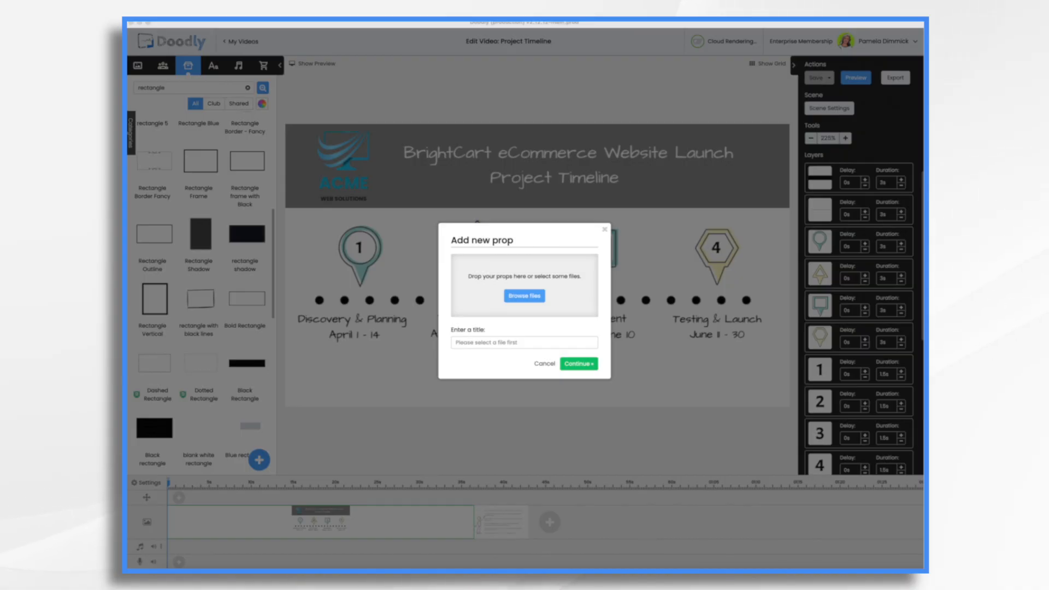
{"action": "left_click_drag", "start_coordinate": [923, 257], "coordinate": [546, 311]}
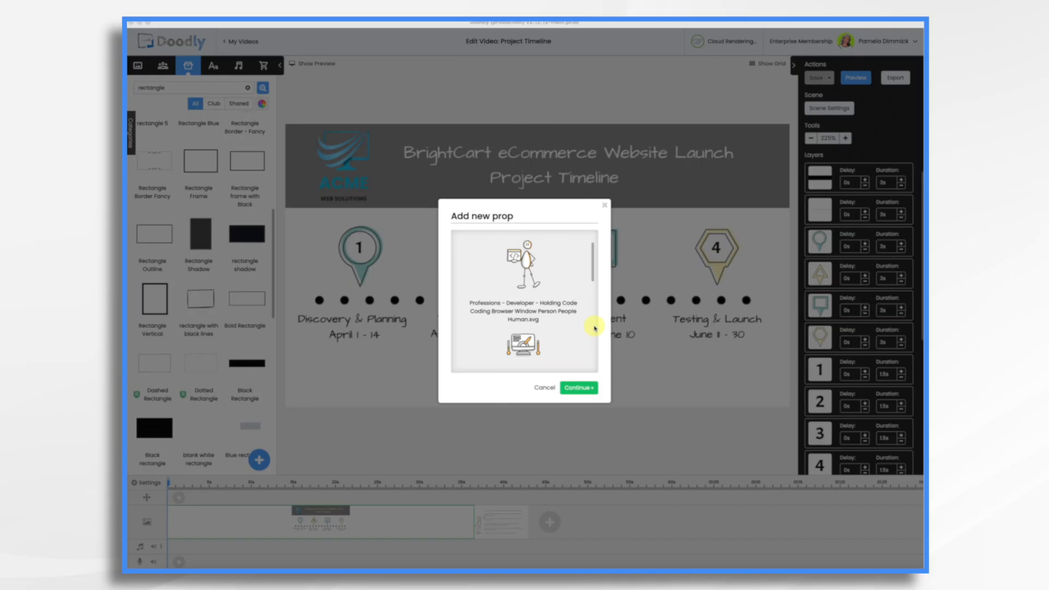
{"action": "left_click", "coordinate": [579, 388]}
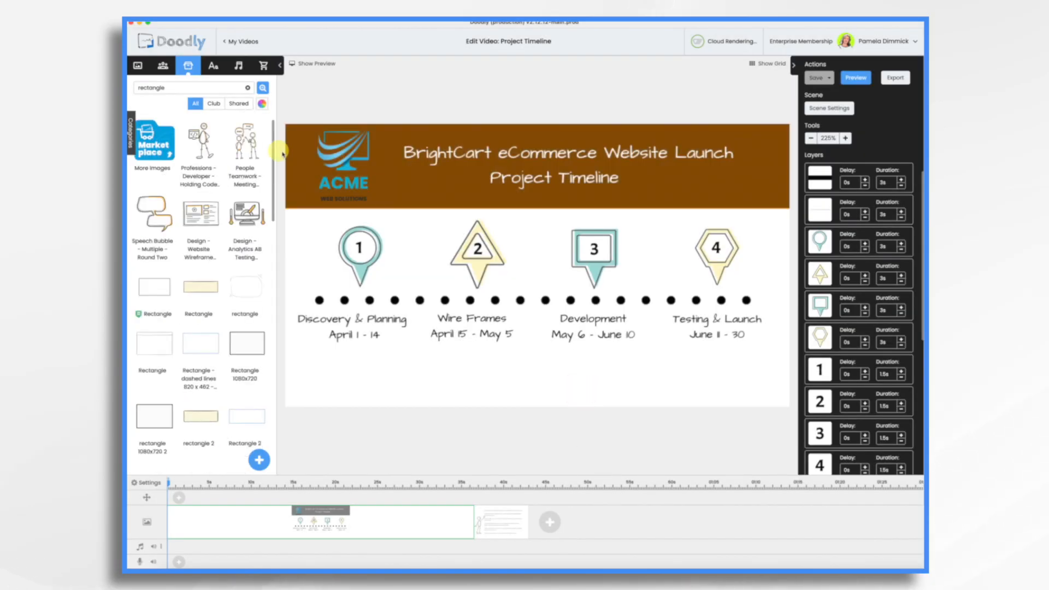
Place the People Teamwork - Meeting prop in the scene below the Discovery & Planning text and shrink it.
{"action": "mouse_move", "coordinate": [247, 147]}
{"action": "left_mouse_down"}
{"action": "mouse_move", "coordinate": [349, 284]}
{"action": "mouse_move", "coordinate": [358, 381]}
{"action": "left_mouse_up"}
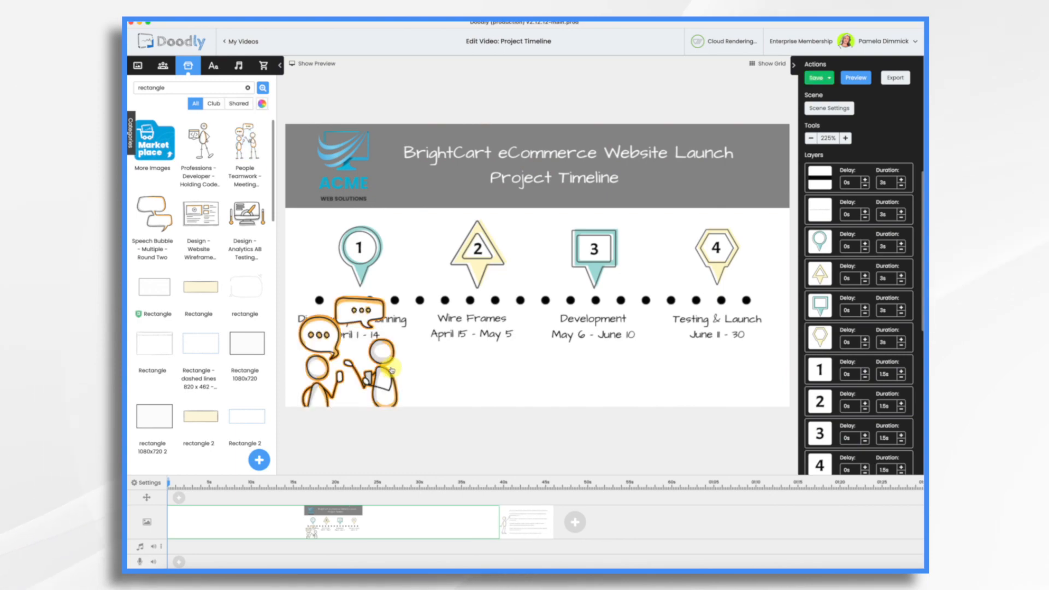
{"action": "left_click_drag", "start_coordinate": [413, 465], "coordinate": [378, 407]}
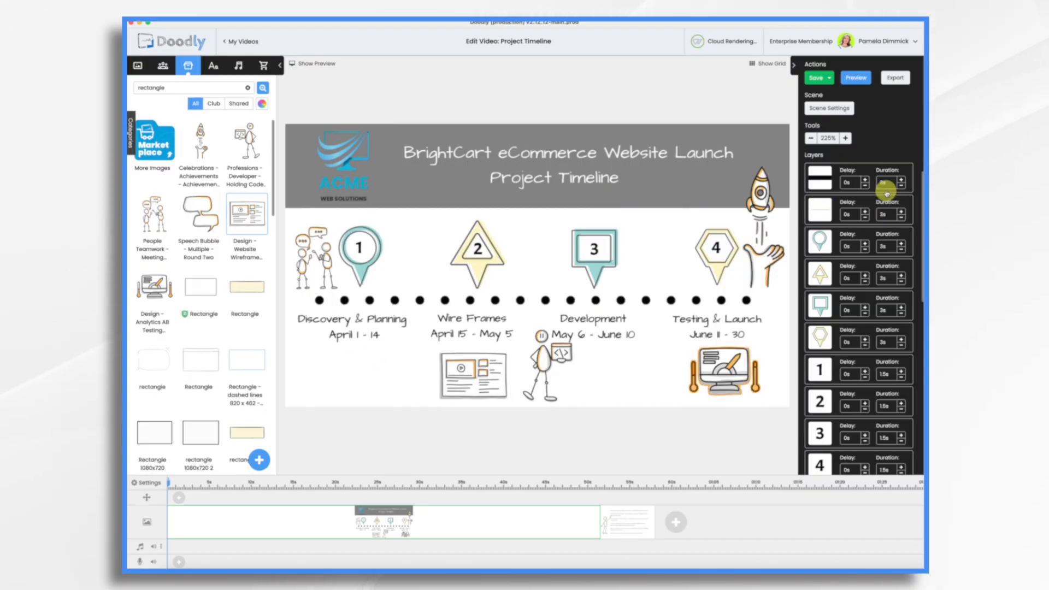
{"action": "scroll", "coordinate": [872, 402], "scroll_direction": "down", "scroll_amount": 5}
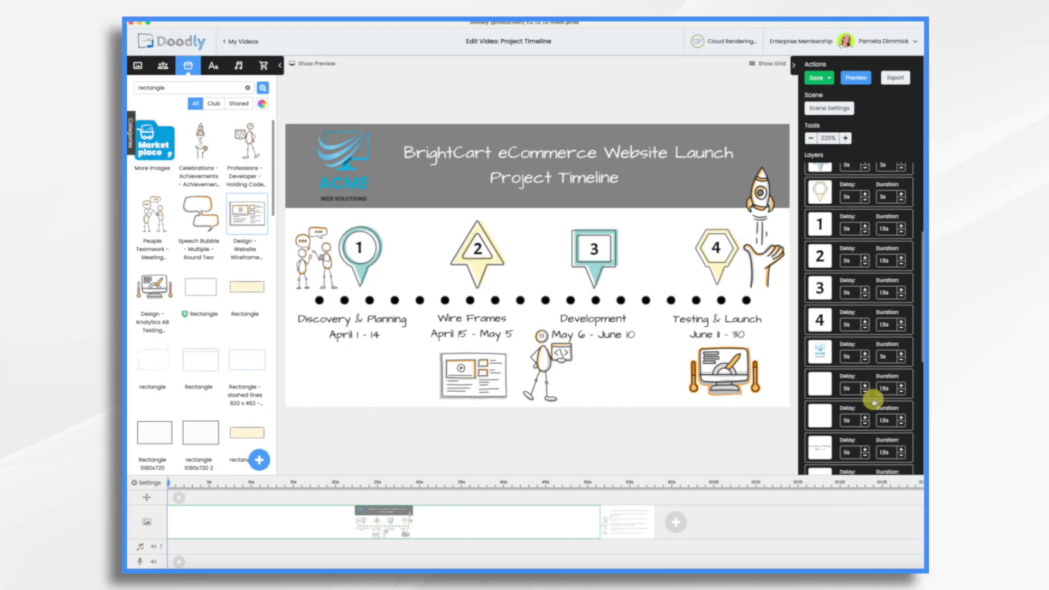
{"action": "scroll", "coordinate": [873, 402], "scroll_direction": "down", "scroll_amount": 8}
{"action": "scroll", "coordinate": [873, 402], "scroll_direction": "up", "scroll_amount": 10}
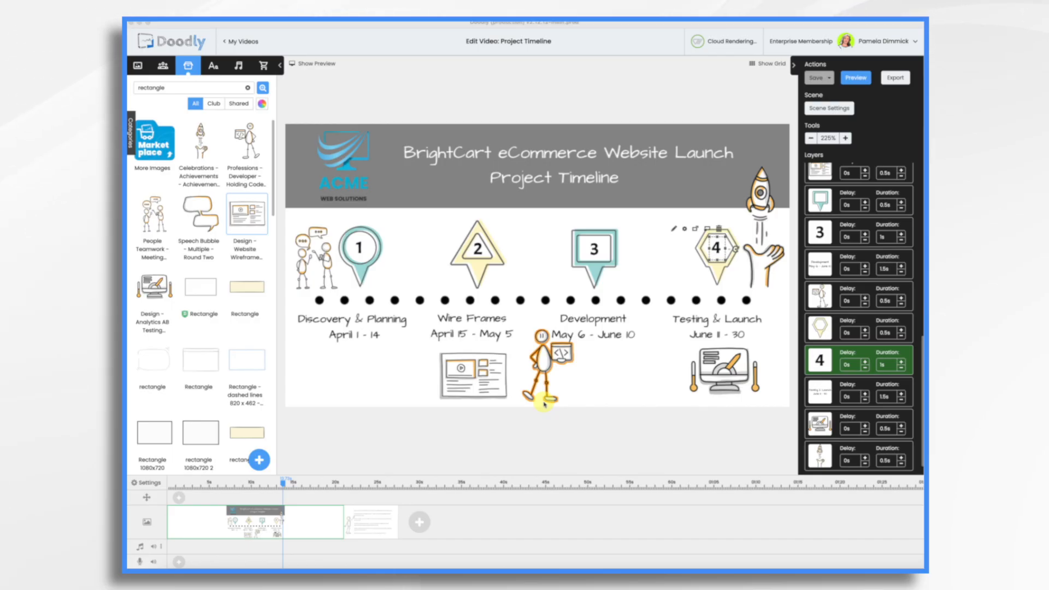
{"action": "left_click", "coordinate": [705, 435]}
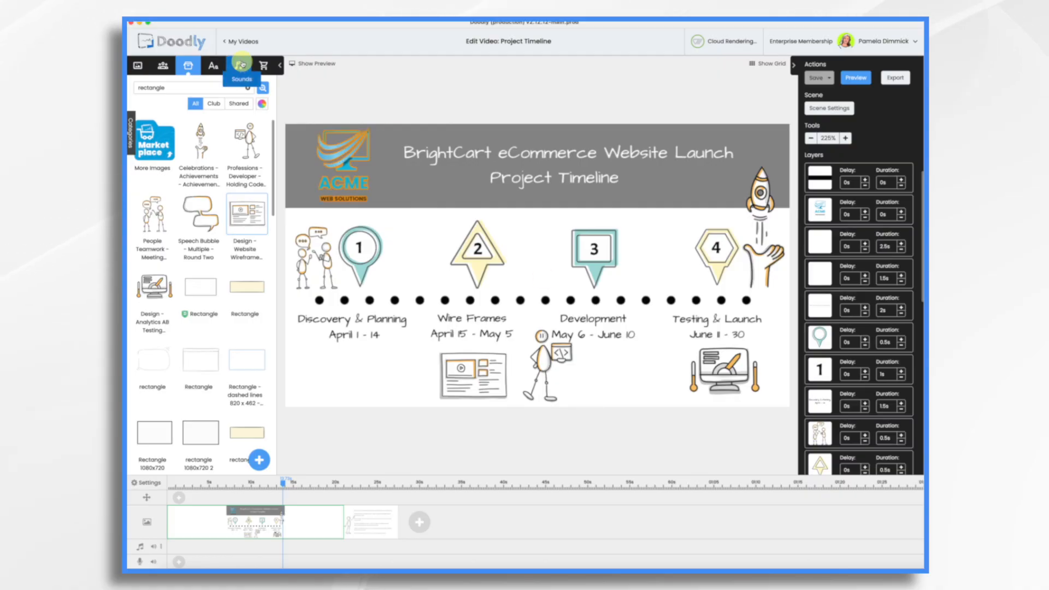
Import the voiceover audio file as a new sound.
{"action": "left_click", "coordinate": [239, 64]}
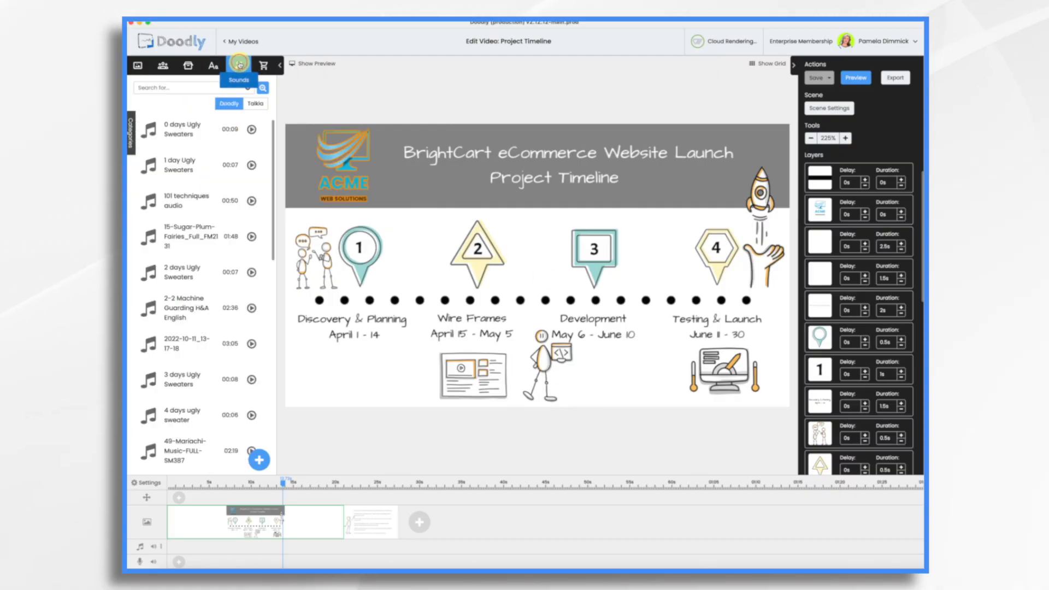
{"action": "left_click", "coordinate": [258, 462]}
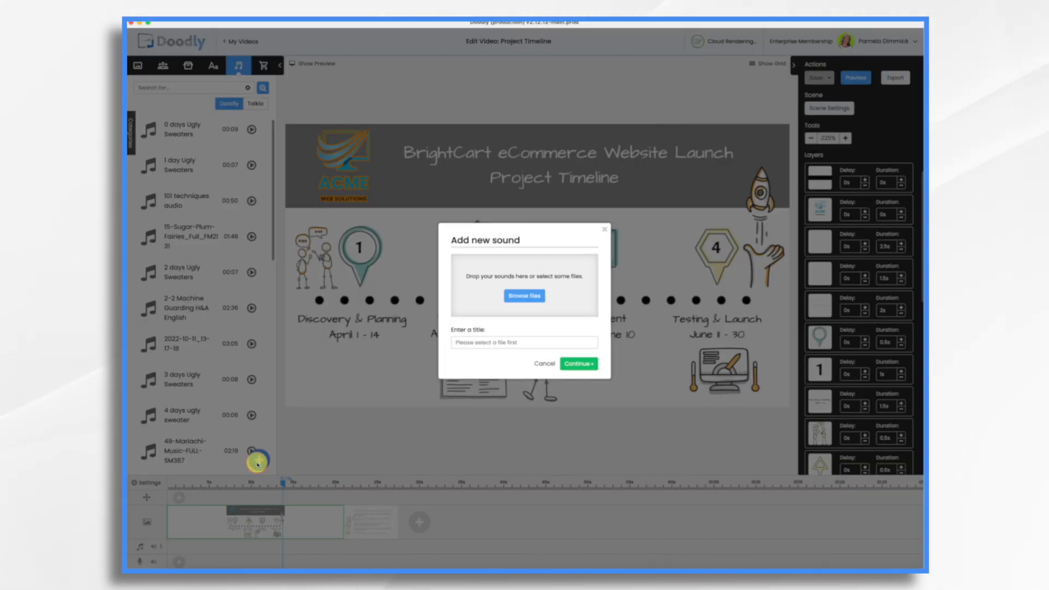
{"action": "left_click_drag", "start_coordinate": [667, 201], "coordinate": [538, 285]}
{"action": "left_click", "coordinate": [578, 369]}
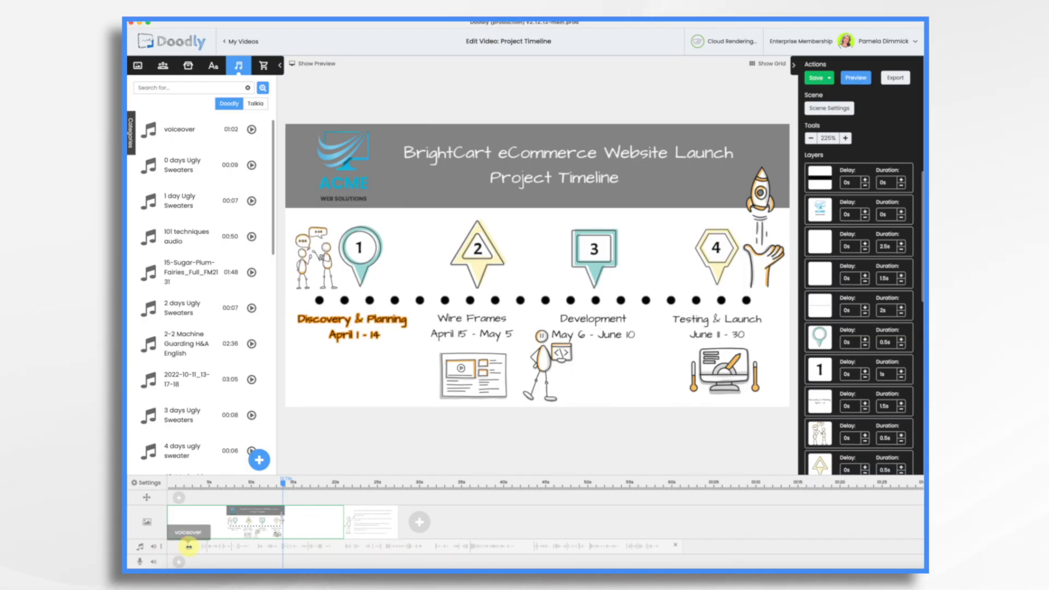
Delete the second scene, which holds the narration script and the pointing figure.
{"action": "left_click", "coordinate": [379, 524]}
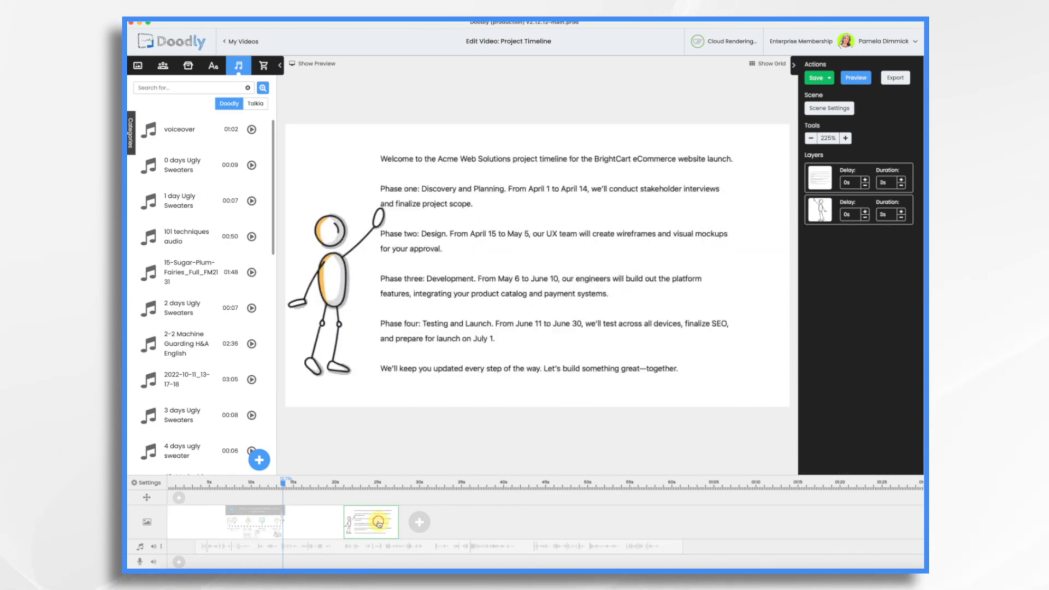
{"action": "right_click", "coordinate": [380, 523]}
{"action": "left_click", "coordinate": [415, 514]}
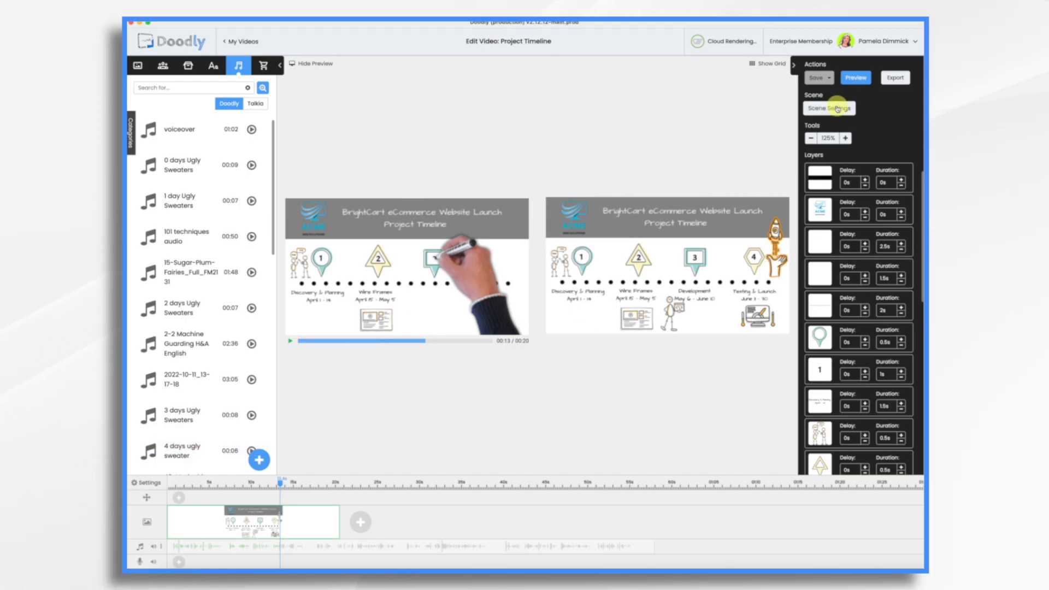
Set the timeline scene's erase mode to Off and apply the scene settings.
{"action": "left_click", "coordinate": [838, 108]}
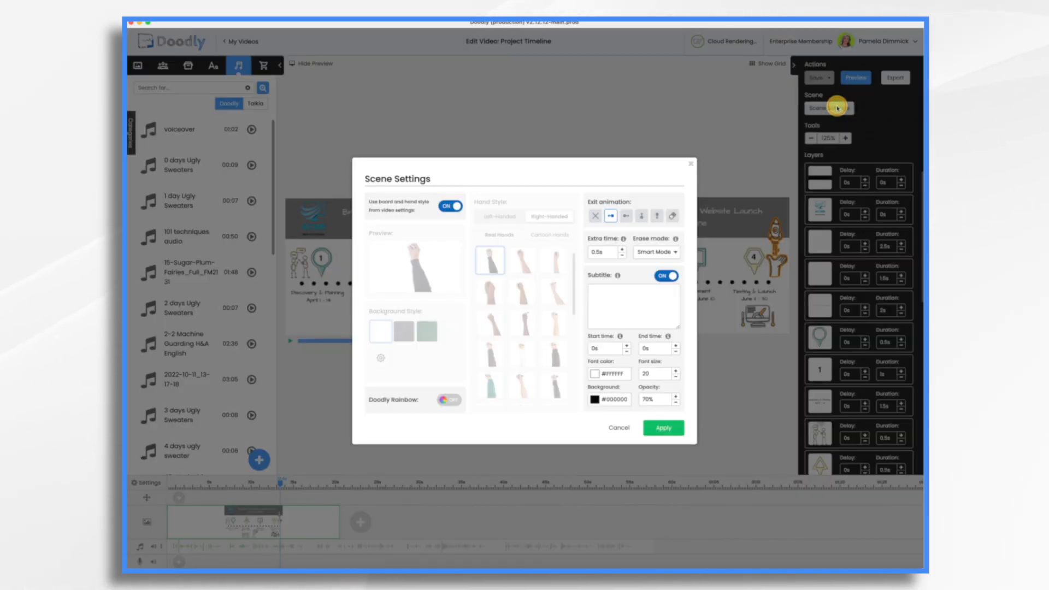
{"action": "left_click", "coordinate": [666, 257]}
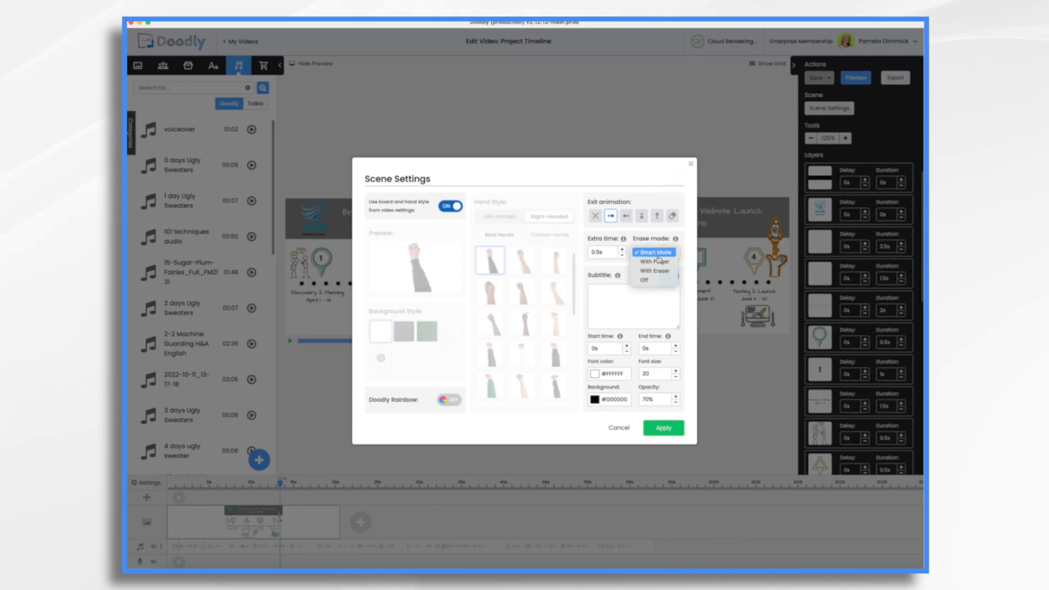
{"action": "left_click", "coordinate": [637, 281]}
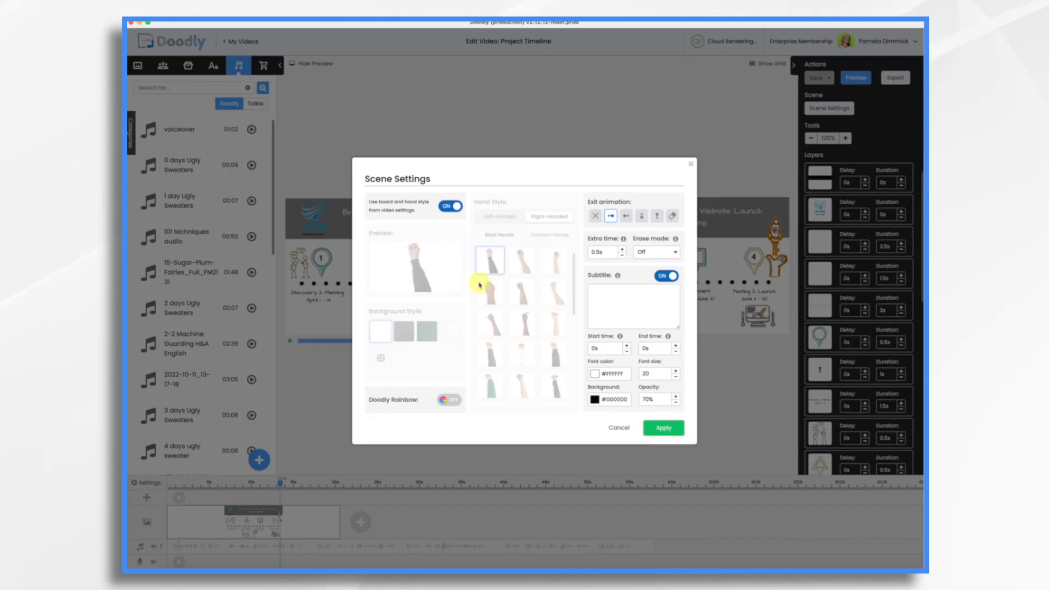
{"action": "left_click", "coordinate": [661, 428]}
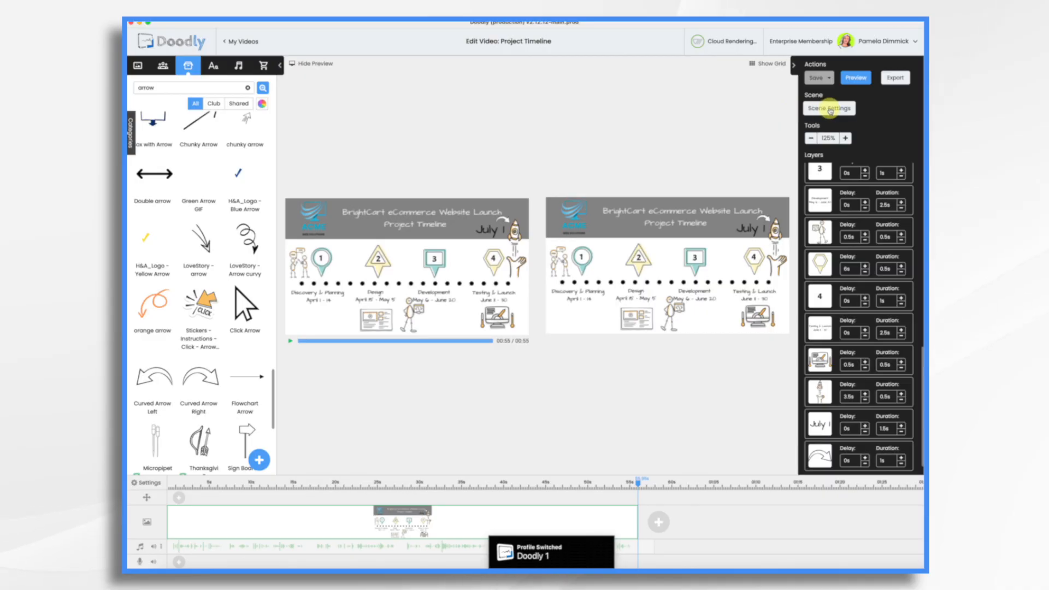
Check the extra time in the scene settings and close them without changes.
{"action": "left_click", "coordinate": [831, 109]}
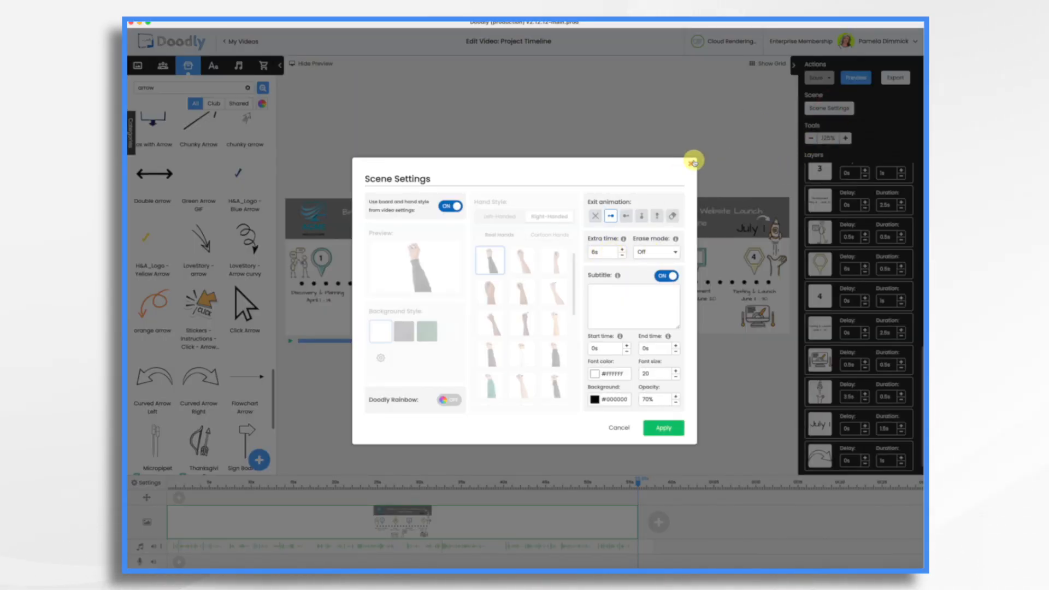
{"action": "left_click", "coordinate": [691, 164]}
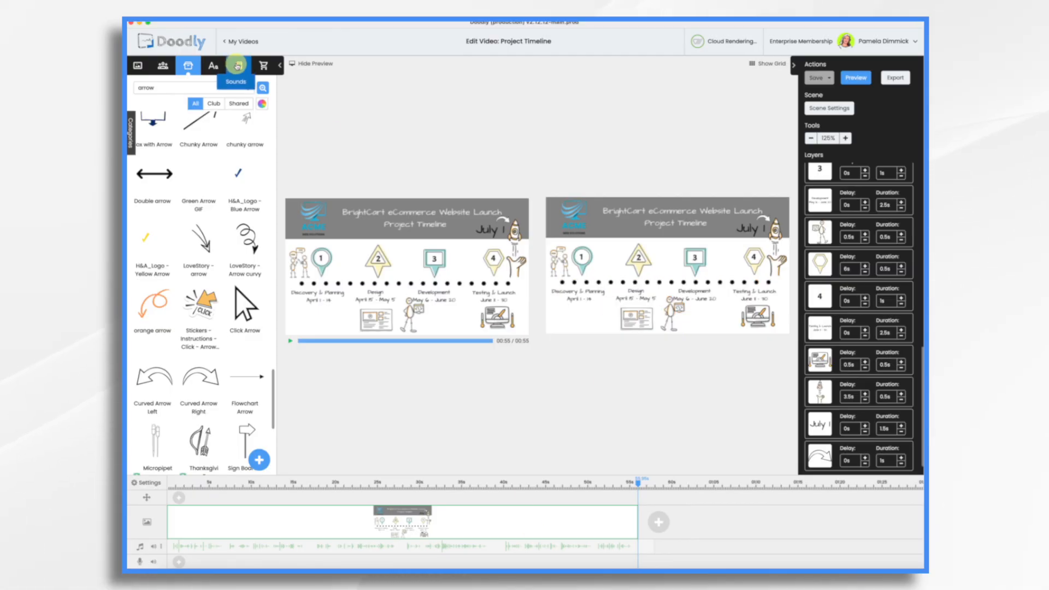
Find the track Get With It in the Music category and add it to the second audio track below the voiceover.
{"action": "left_click", "coordinate": [238, 65]}
{"action": "left_click", "coordinate": [134, 138]}
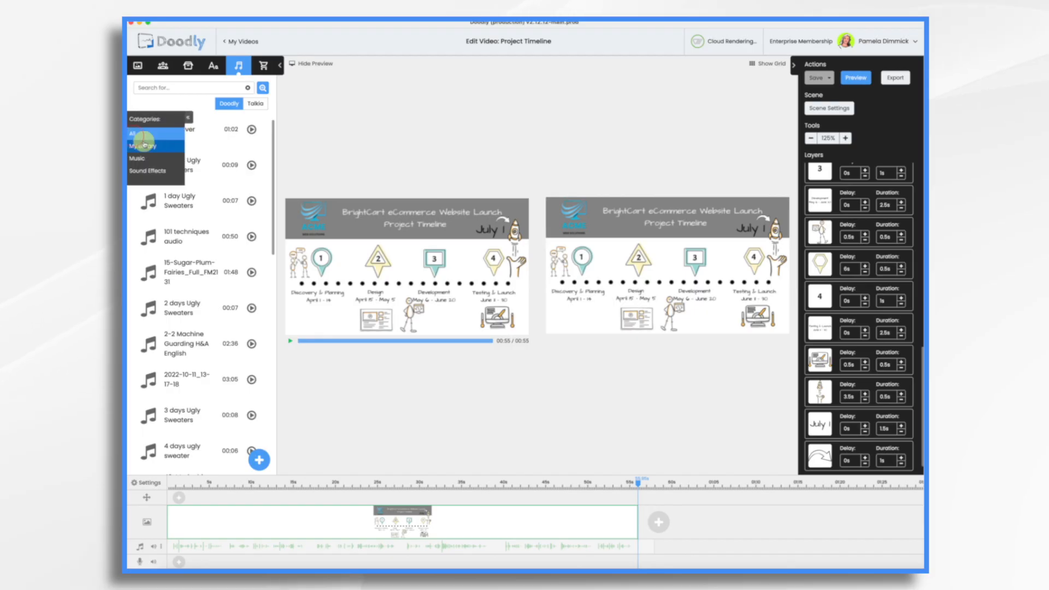
{"action": "left_click", "coordinate": [146, 159]}
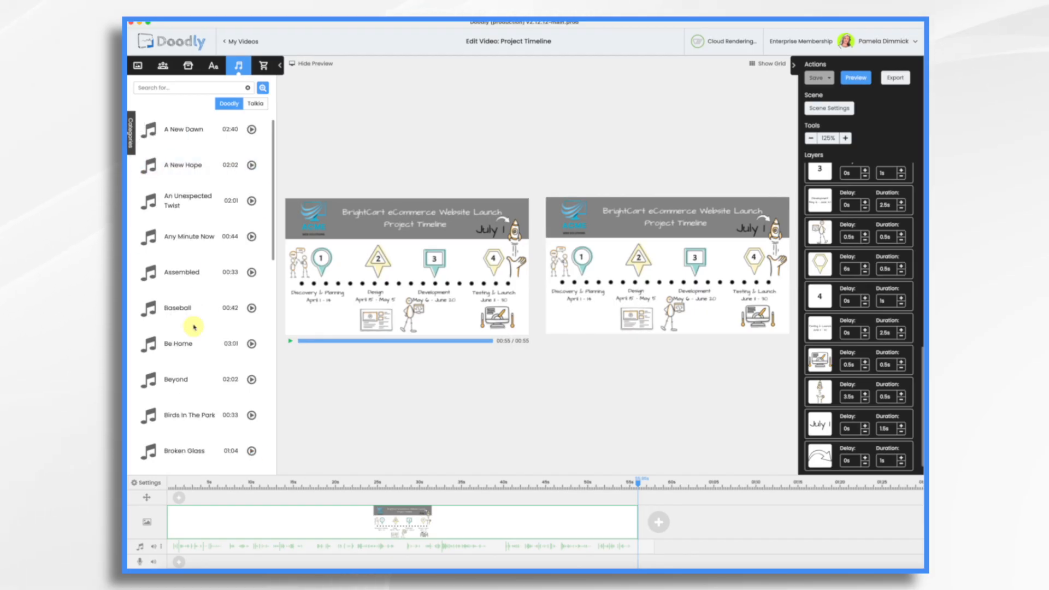
{"action": "scroll", "coordinate": [198, 314], "scroll_direction": "down", "scroll_amount": 15}
{"action": "scroll", "coordinate": [194, 328], "scroll_direction": "down", "scroll_amount": 5}
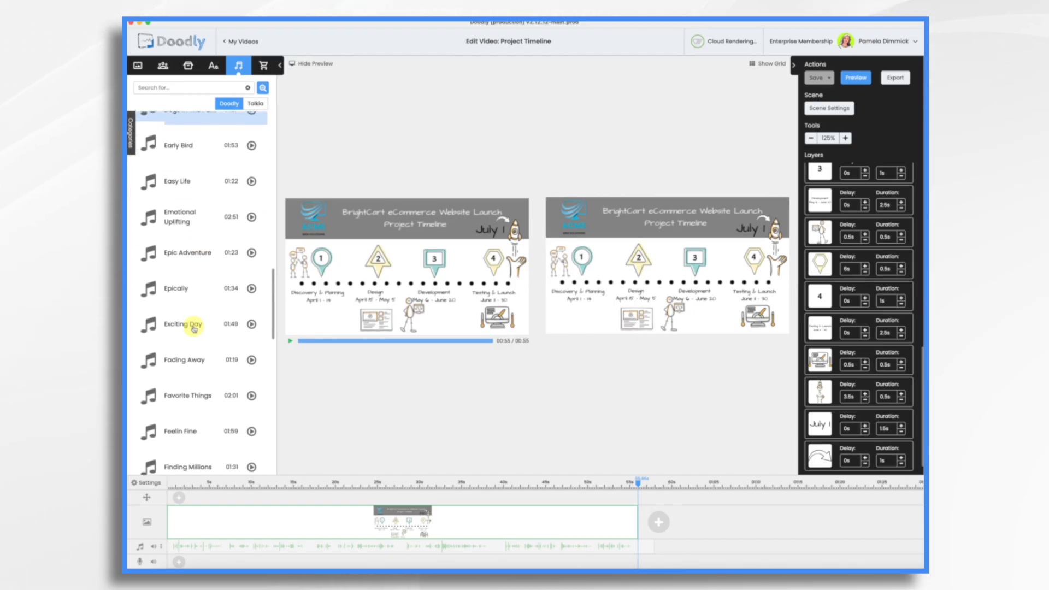
{"action": "scroll", "coordinate": [194, 328], "scroll_direction": "down", "scroll_amount": 2}
{"action": "scroll", "coordinate": [186, 333], "scroll_direction": "down", "scroll_amount": 7}
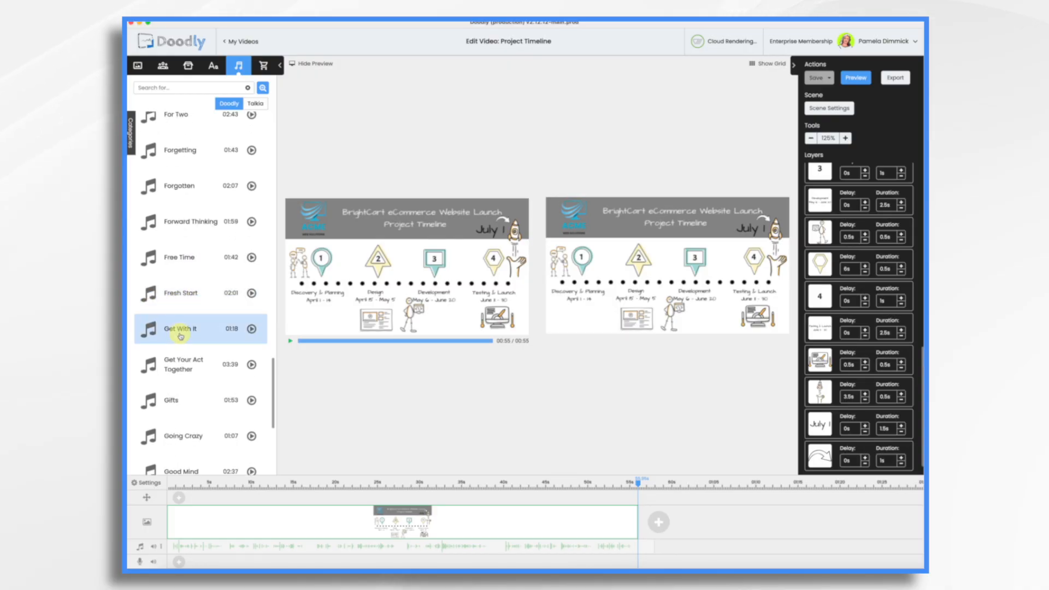
{"action": "left_click_drag", "start_coordinate": [180, 334], "coordinate": [819, 564]}
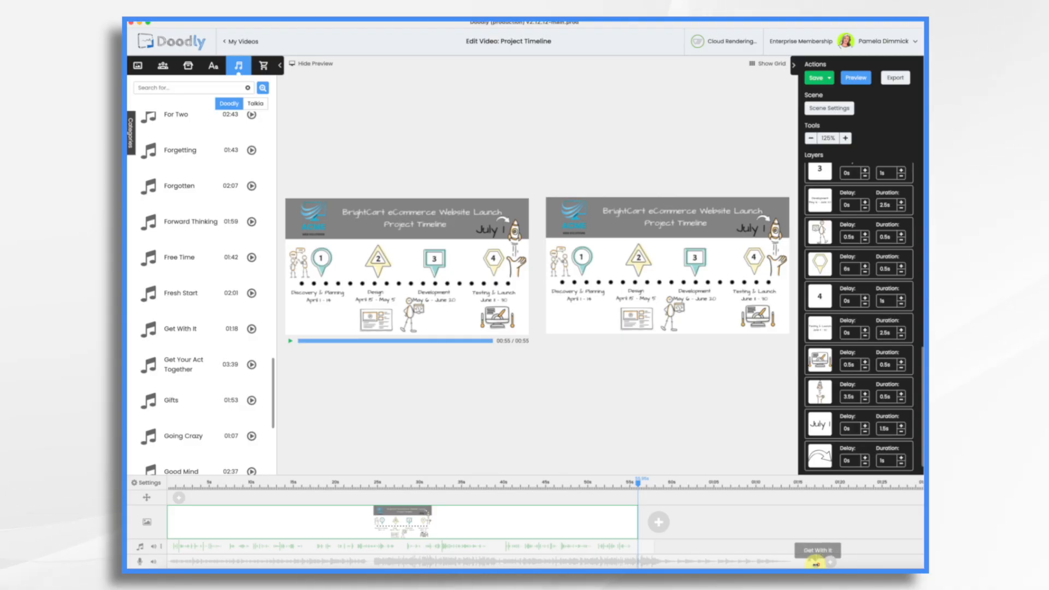
Trim the end of the Get With It music clip to about the end of the scene and apply Fade Out to it.
{"action": "left_click_drag", "start_coordinate": [815, 562], "coordinate": [641, 563]}
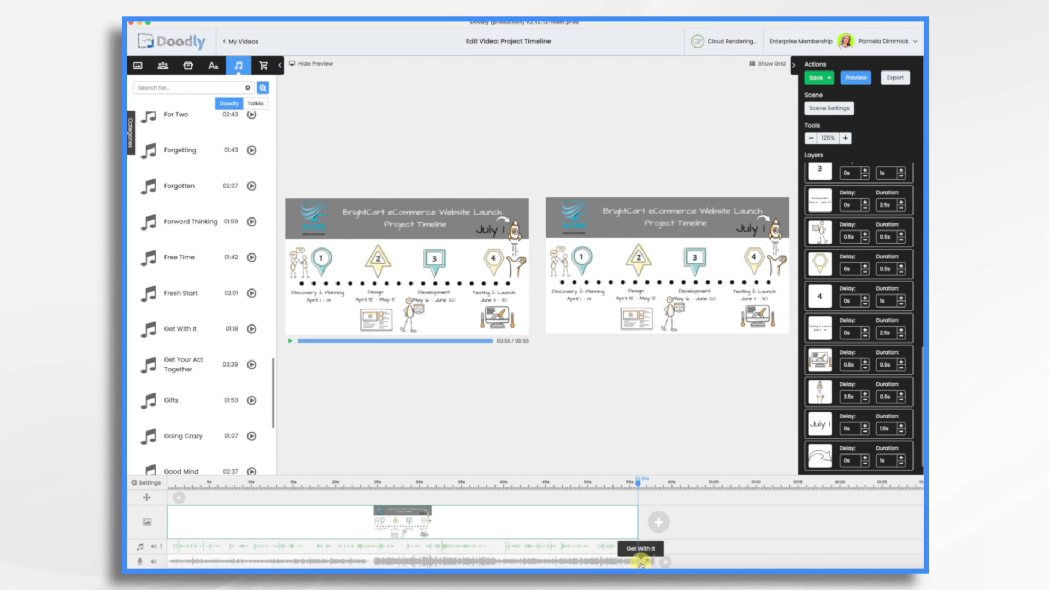
{"action": "left_click", "coordinate": [658, 522]}
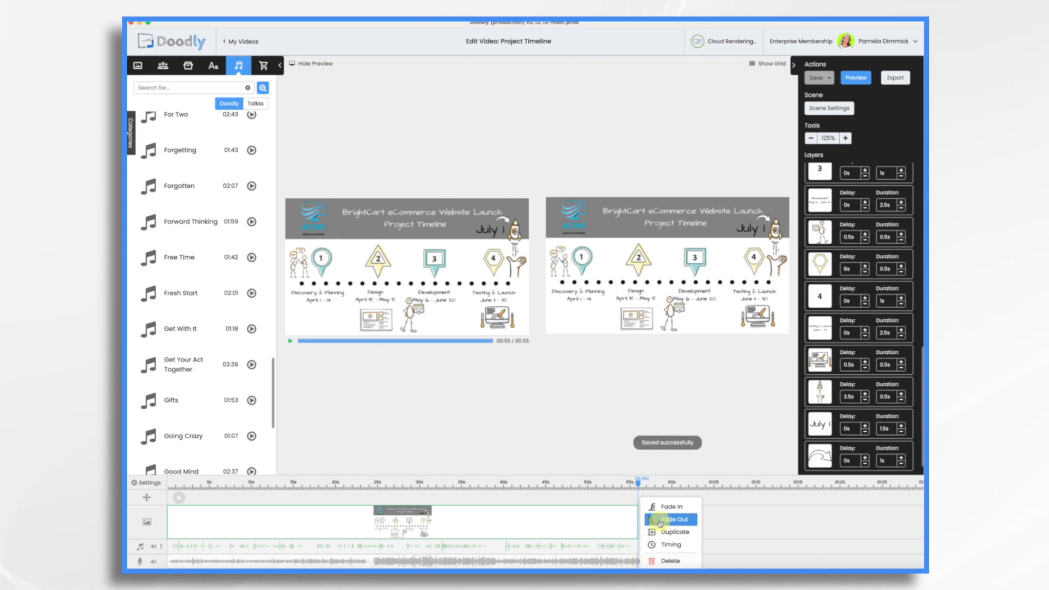
Apply Fade Out to the Get With It music clip, lengthen the fade toward its end, and open the music track's volume control.
{"action": "left_click", "coordinate": [658, 522]}
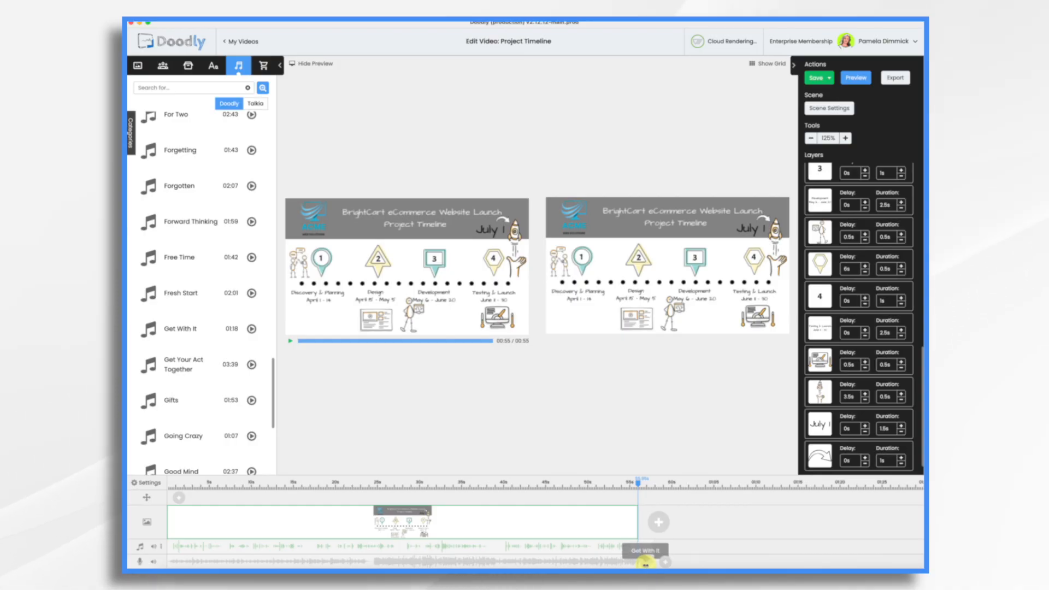
{"action": "left_click_drag", "start_coordinate": [645, 564], "coordinate": [601, 562]}
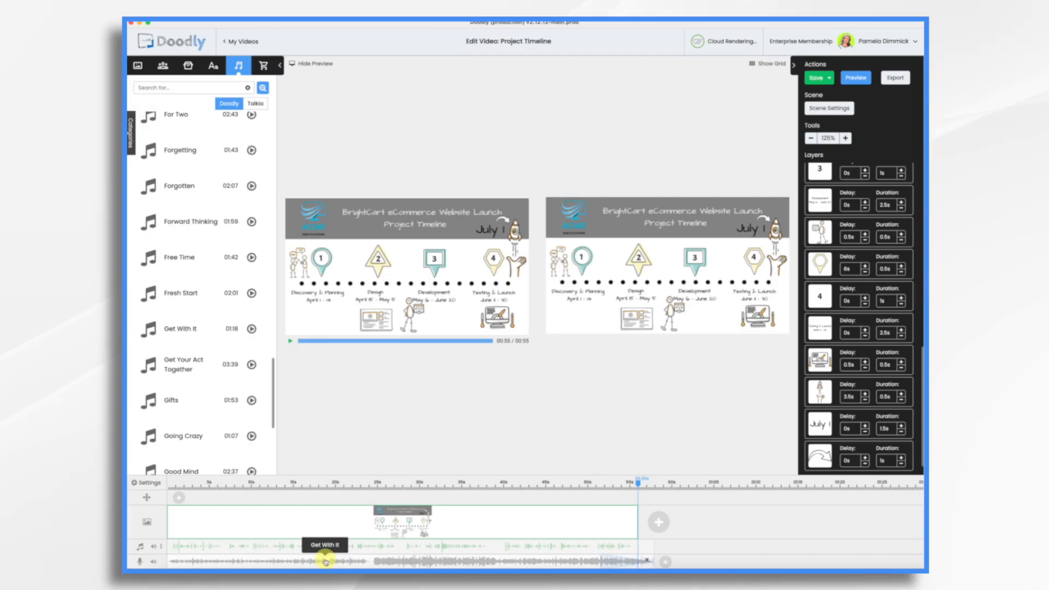
{"action": "left_click", "coordinate": [155, 565]}
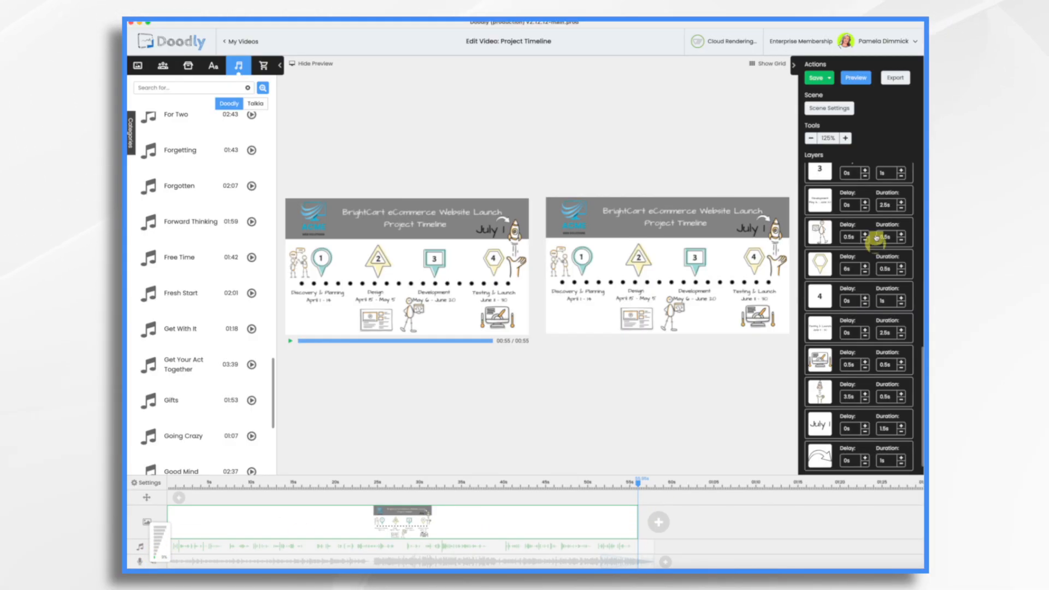
Set the timeline scene's extra time to 10 seconds and apply the scene settings.
{"action": "left_click", "coordinate": [833, 109]}
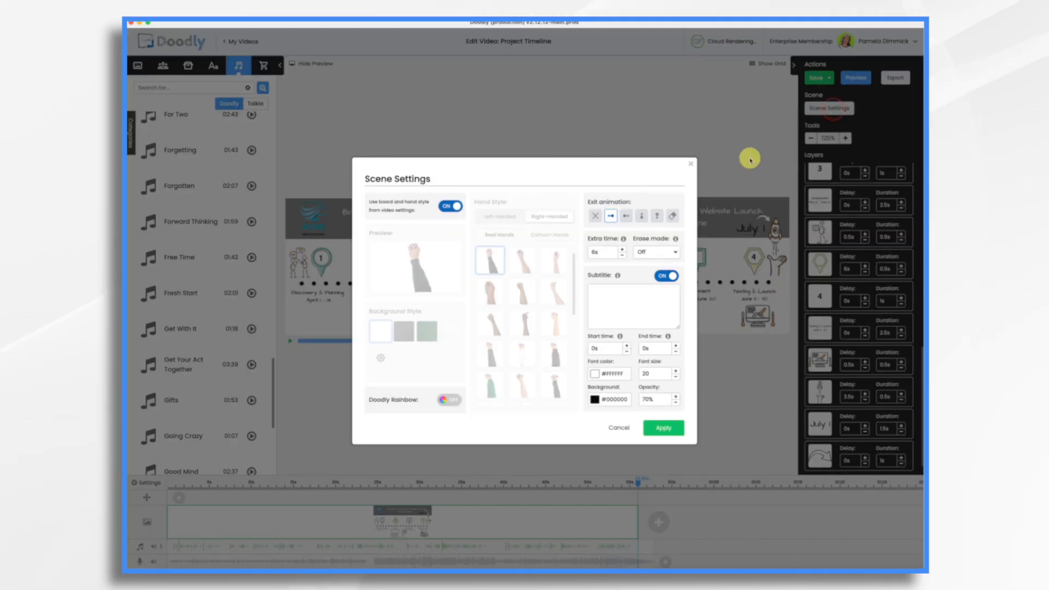
{"action": "left_click", "coordinate": [622, 250]}
{"action": "left_click", "coordinate": [622, 250]}
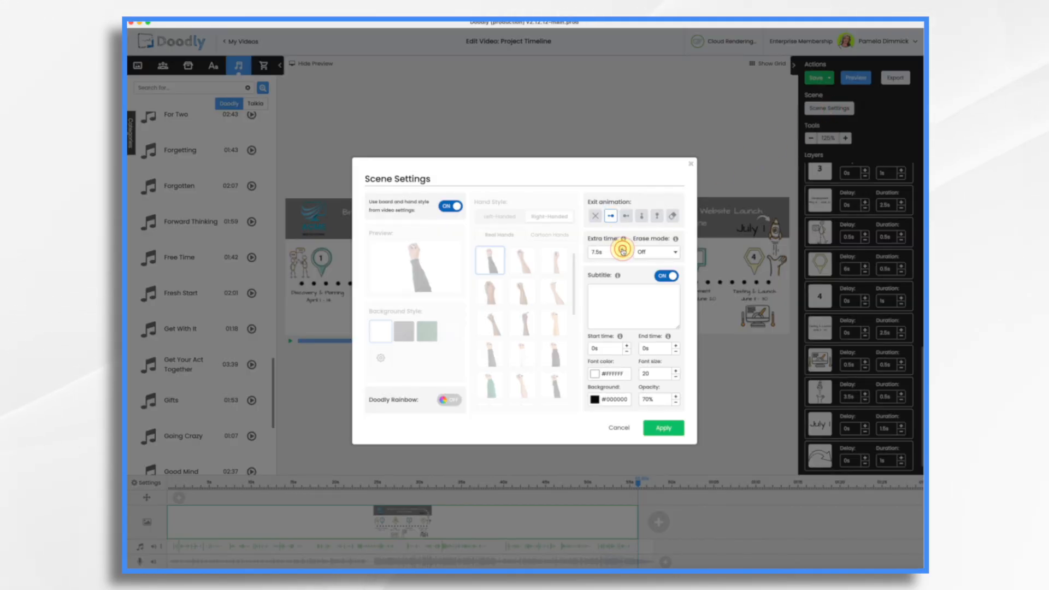
{"action": "left_click", "coordinate": [623, 251]}
{"action": "left_click", "coordinate": [622, 251]}
{"action": "left_click", "coordinate": [622, 250]}
{"action": "left_click", "coordinate": [622, 250]}
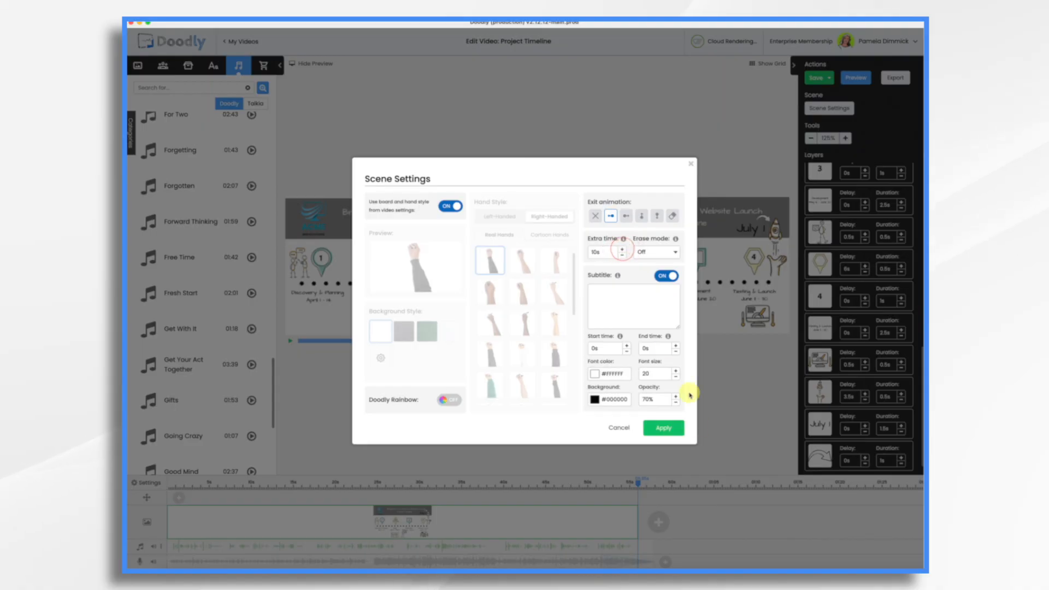
{"action": "left_click", "coordinate": [669, 431]}
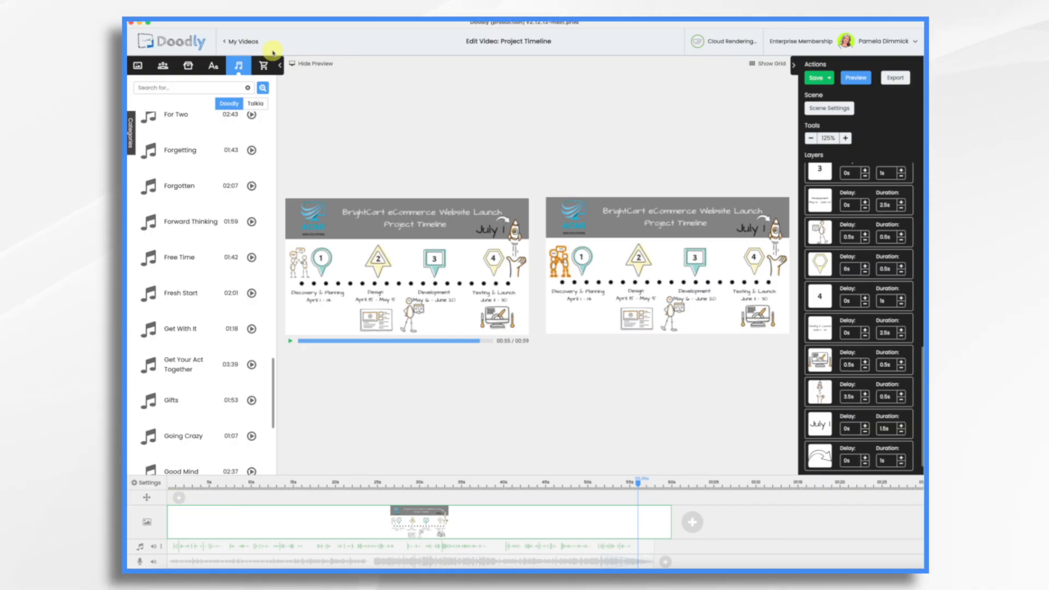
Hide the preview and add a panning and zooming effect to the camera track, starting at about 46 seconds.
{"action": "left_click", "coordinate": [304, 62]}
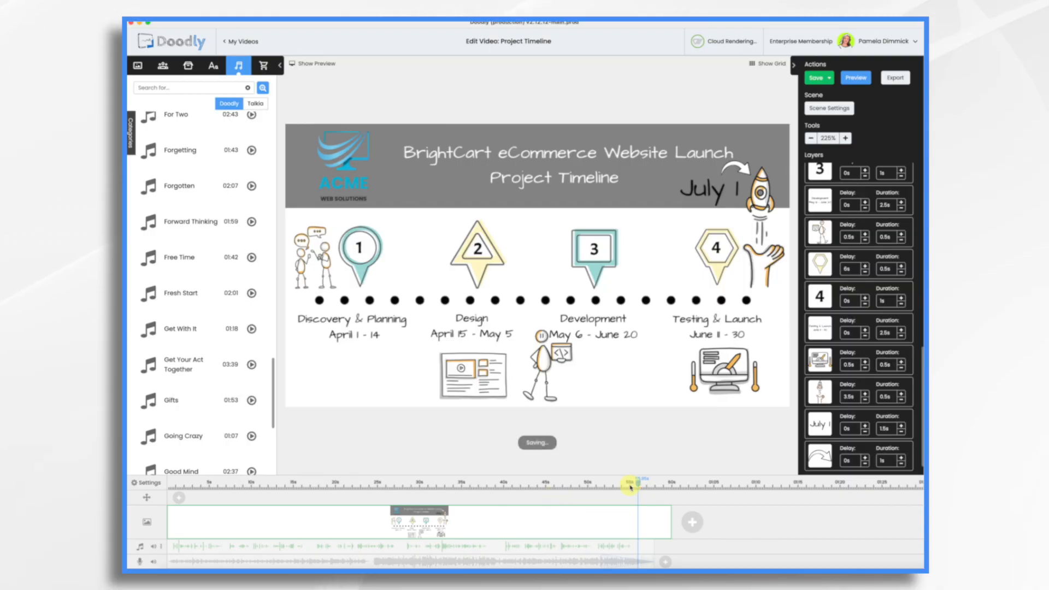
{"action": "left_click_drag", "start_coordinate": [637, 484], "coordinate": [570, 491]}
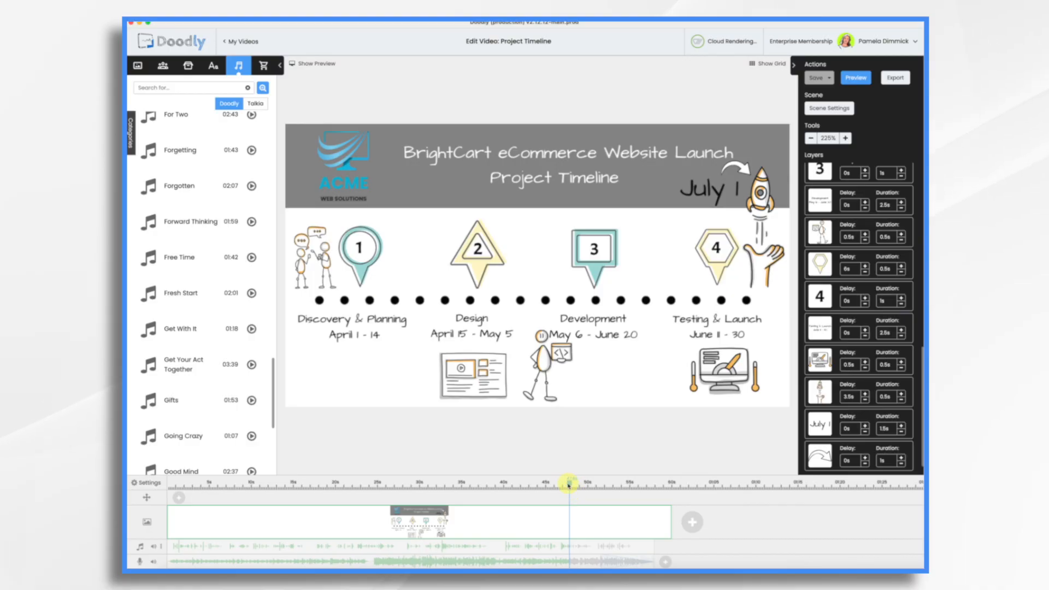
{"action": "left_click_drag", "start_coordinate": [569, 482], "coordinate": [548, 483]}
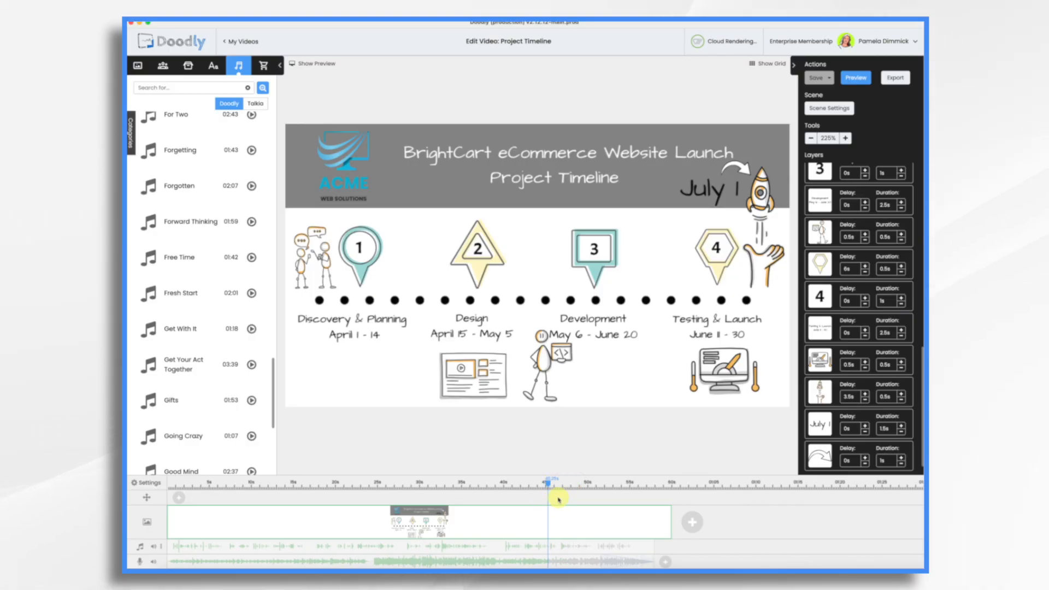
{"action": "mouse_move", "coordinate": [558, 499]}
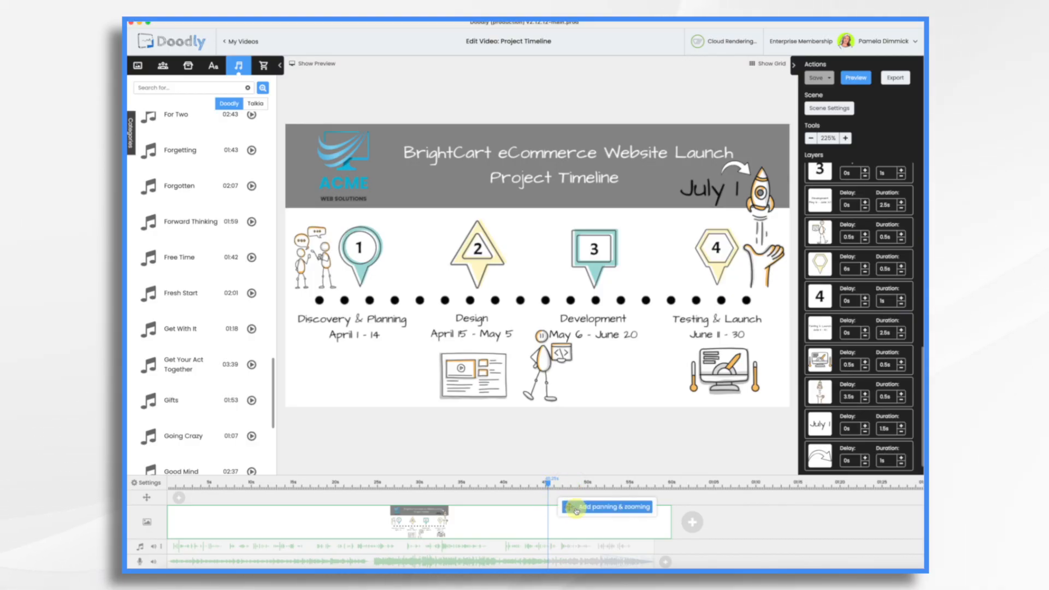
{"action": "left_click", "coordinate": [575, 508]}
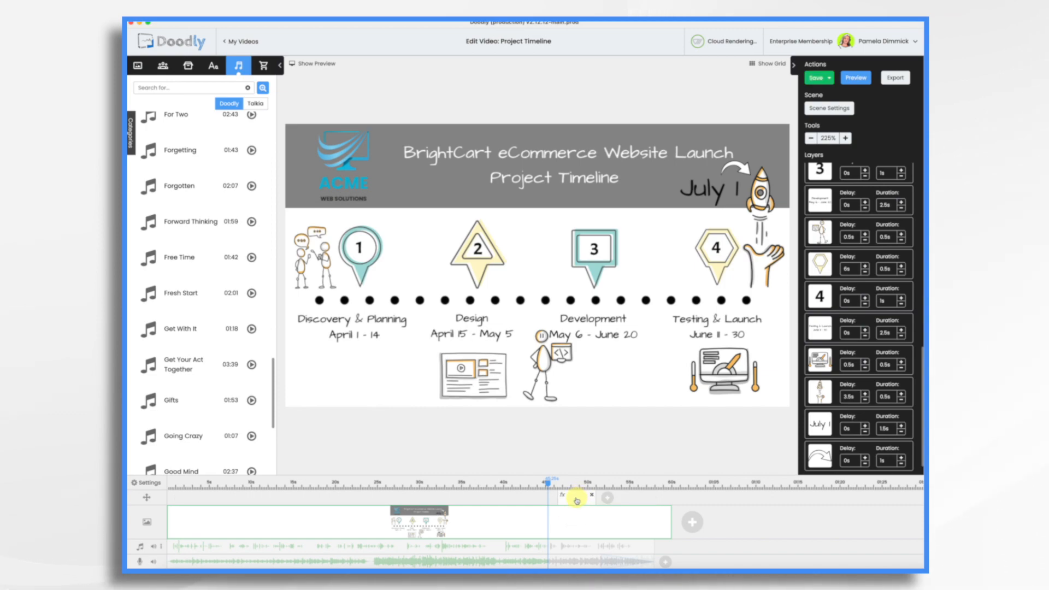
Shrink the pan and zoom effect's End frame, position it tightly around July 1 and the rocket, and apply the settings.
{"action": "left_click", "coordinate": [577, 499]}
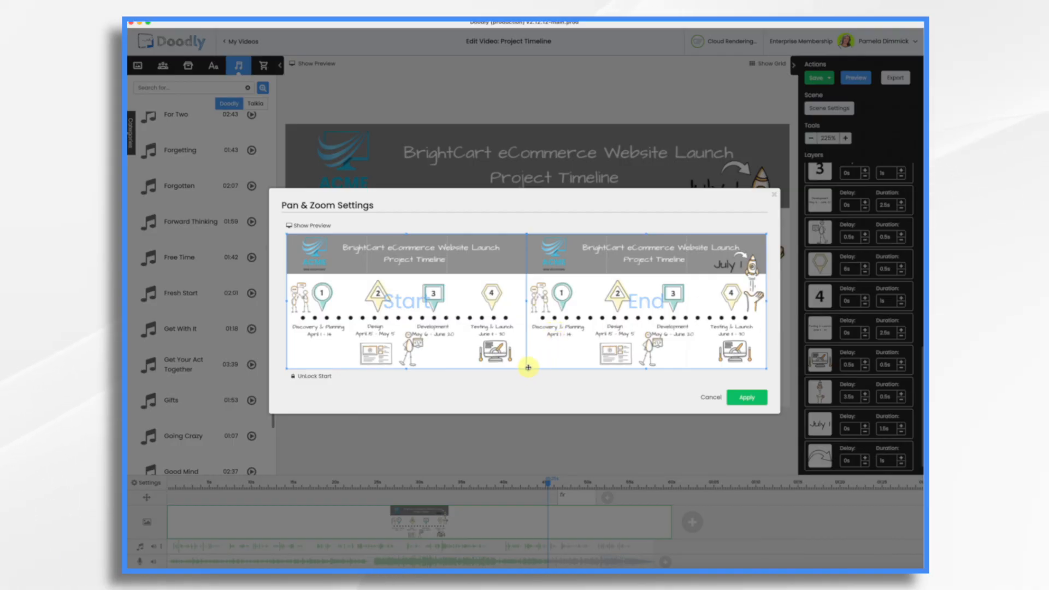
{"action": "left_click_drag", "start_coordinate": [528, 368], "coordinate": [646, 326]}
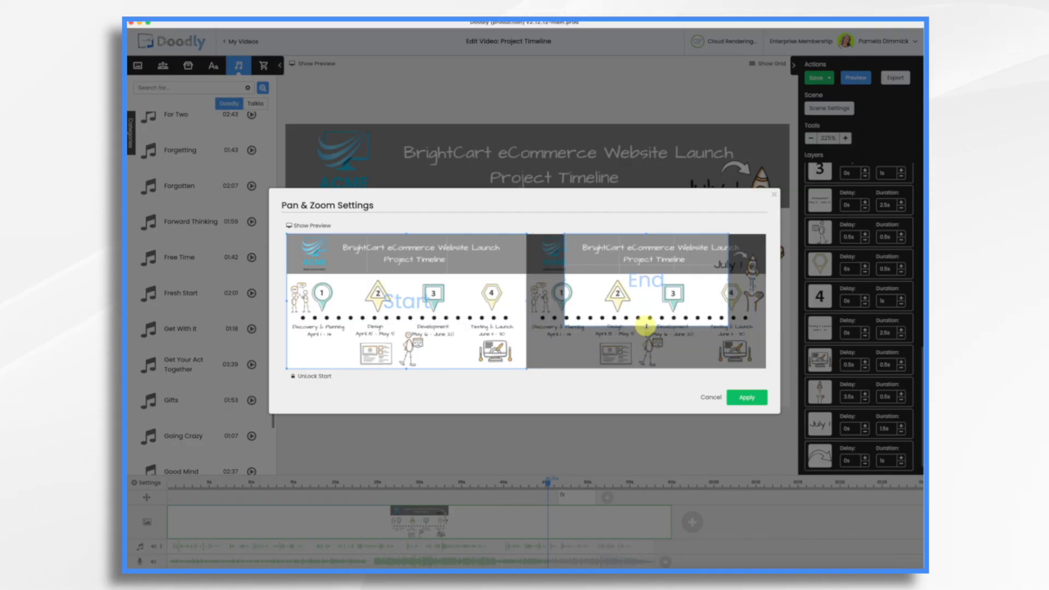
{"action": "left_click_drag", "start_coordinate": [640, 268], "coordinate": [676, 274]}
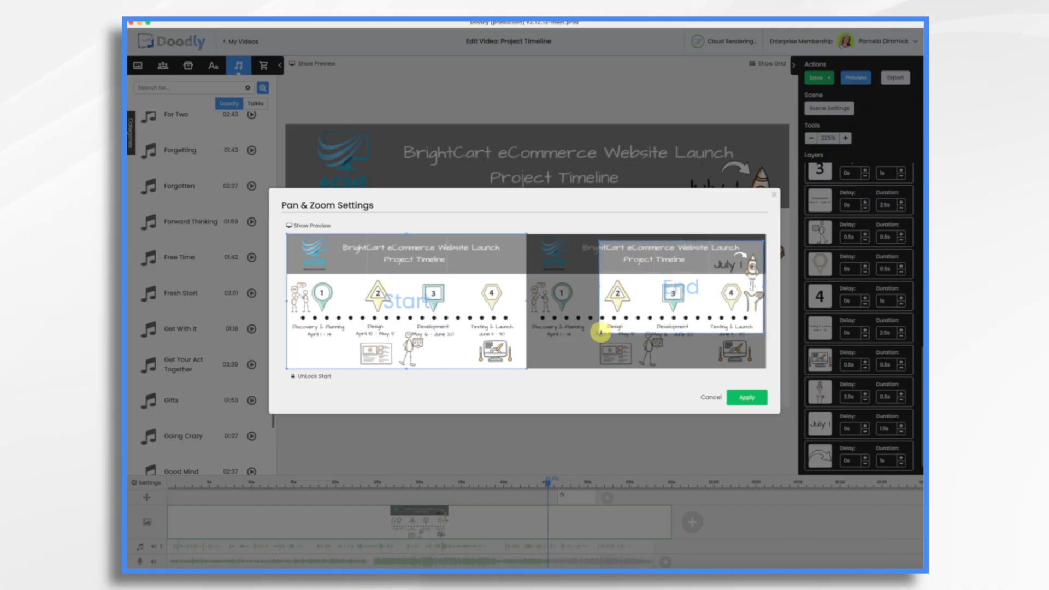
{"action": "left_click_drag", "start_coordinate": [600, 332], "coordinate": [708, 284]}
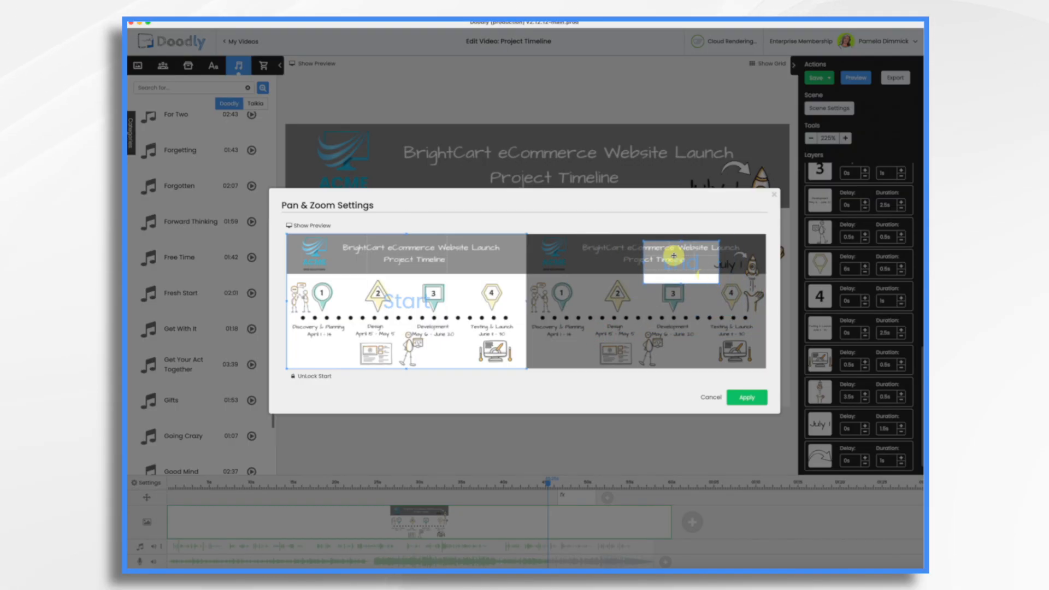
{"action": "left_click_drag", "start_coordinate": [669, 253], "coordinate": [735, 258]}
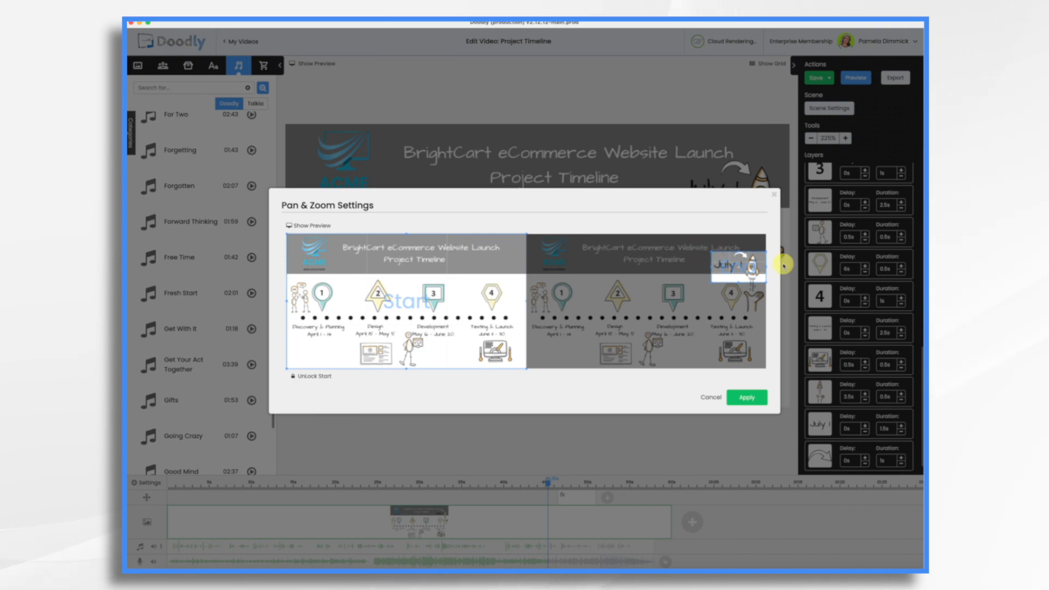
{"action": "left_click", "coordinate": [752, 397]}
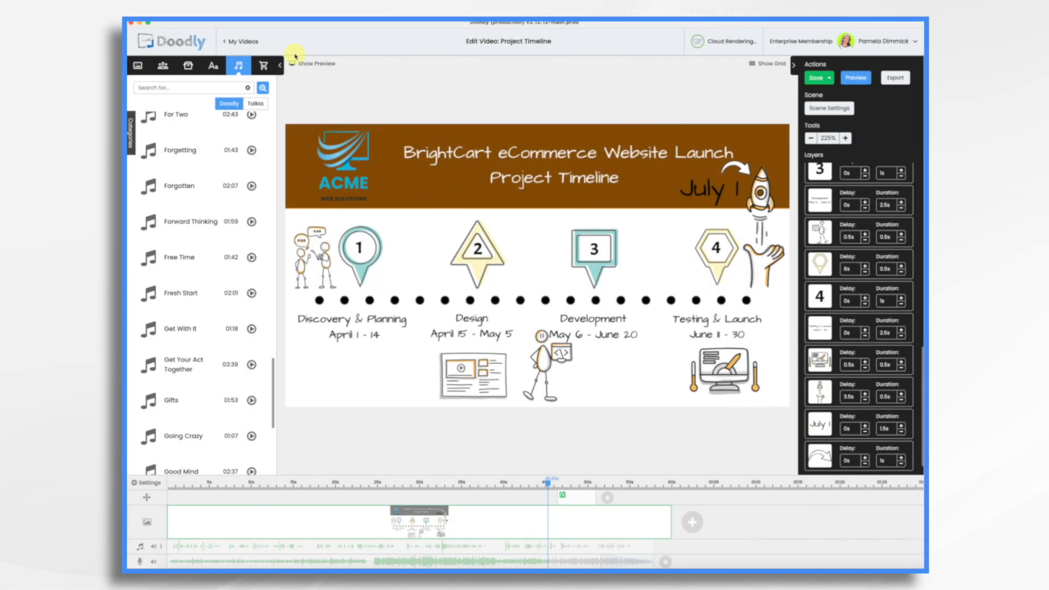
Show the preview again and review the zoom onto July 1 and the rocket during playback.
{"action": "left_click", "coordinate": [324, 65]}
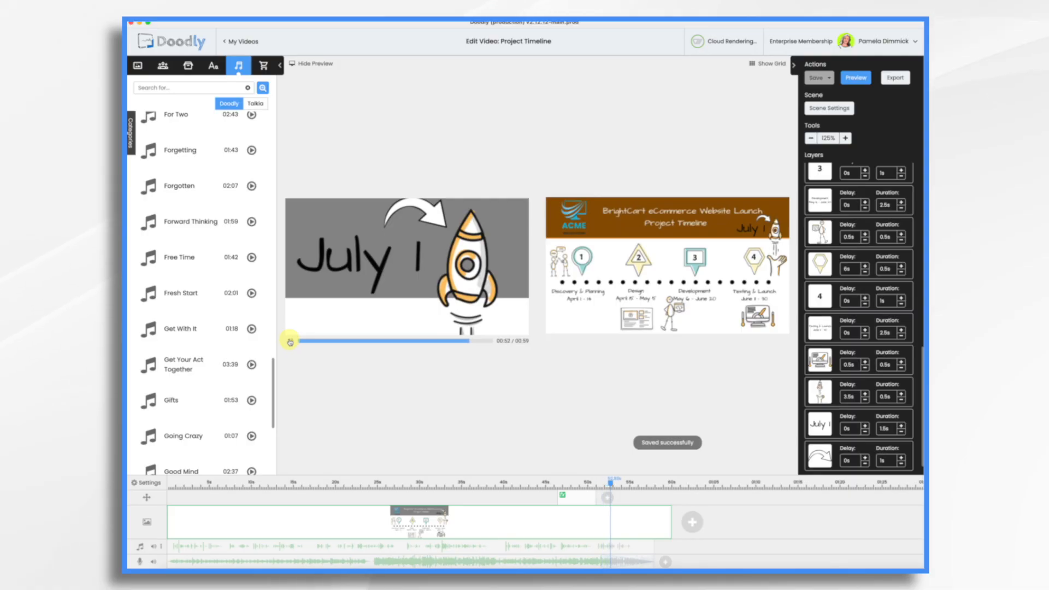
{"action": "left_click", "coordinate": [290, 342]}
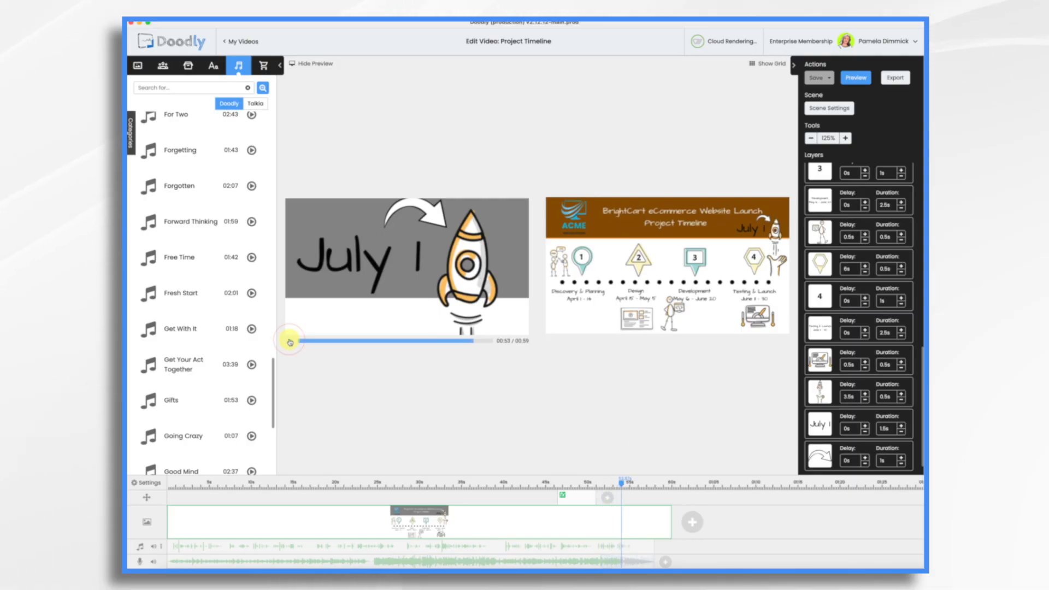